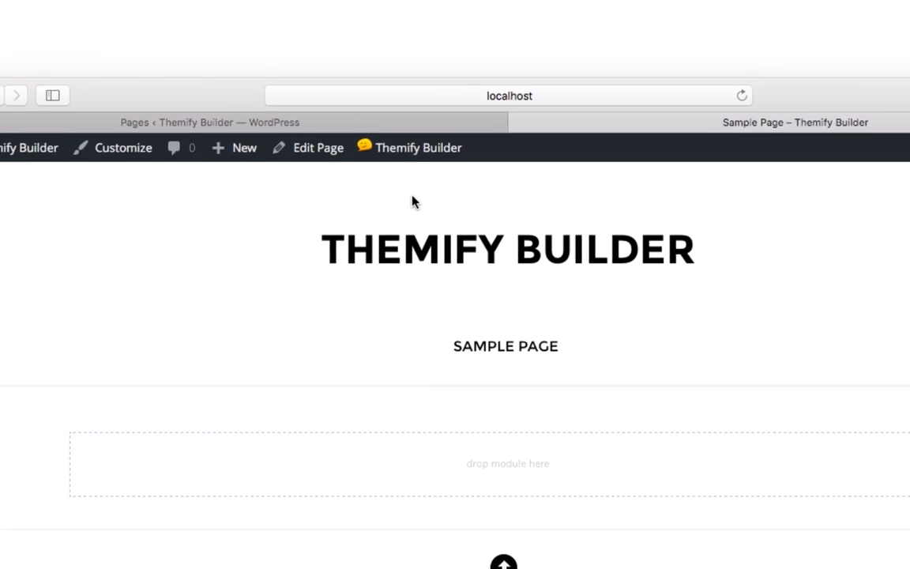
- Pick the Ebook 2 pre-designed layout from Themify Builder's Layouts library for the Sample Page
mouse_move(386, 71)
mouse_move(424, 348)
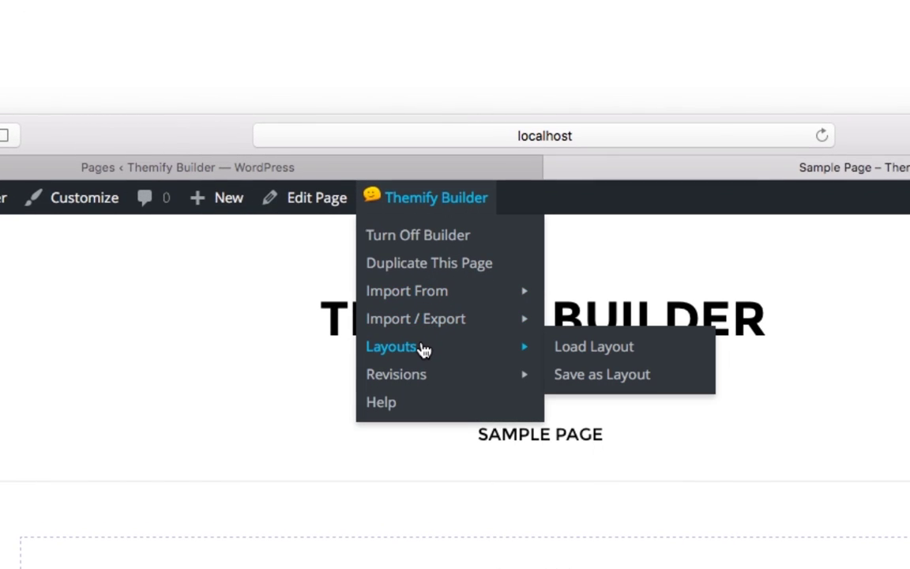
click(586, 349)
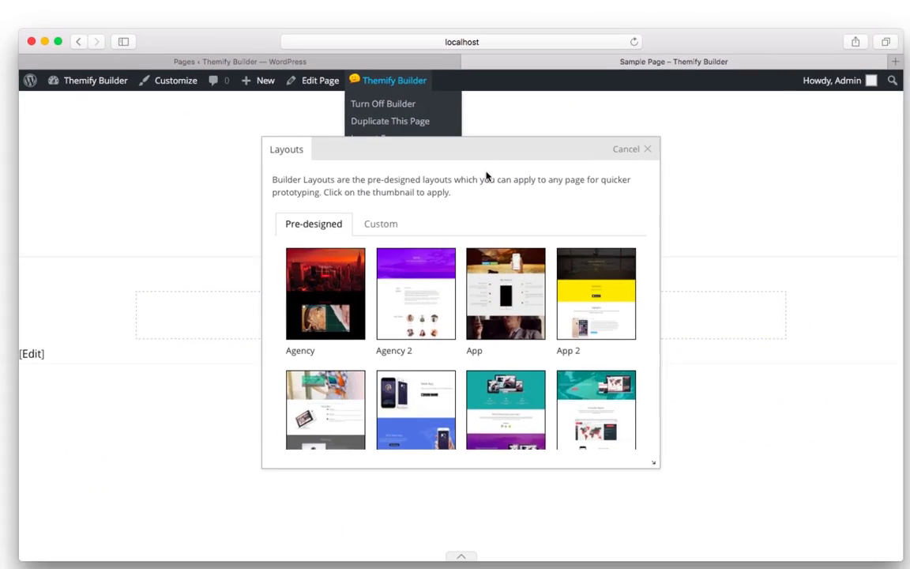
scroll(449, 307, down, 3)
scroll(449, 306, down, 3)
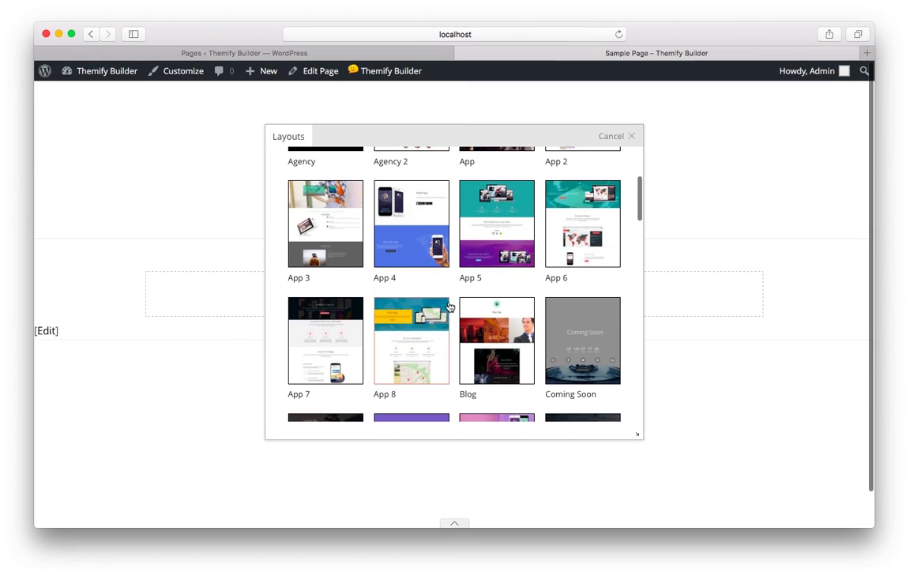
scroll(449, 306, down, 3)
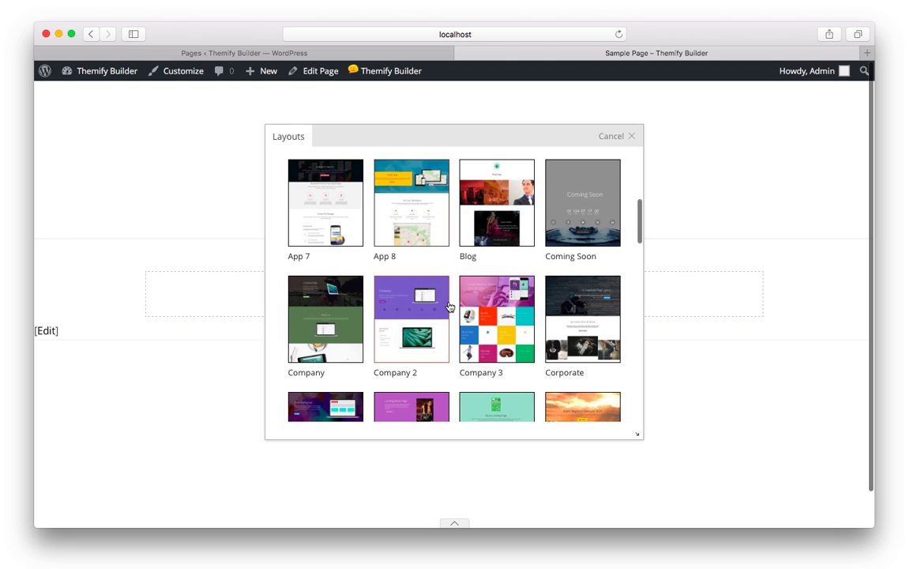
scroll(449, 307, down, 4)
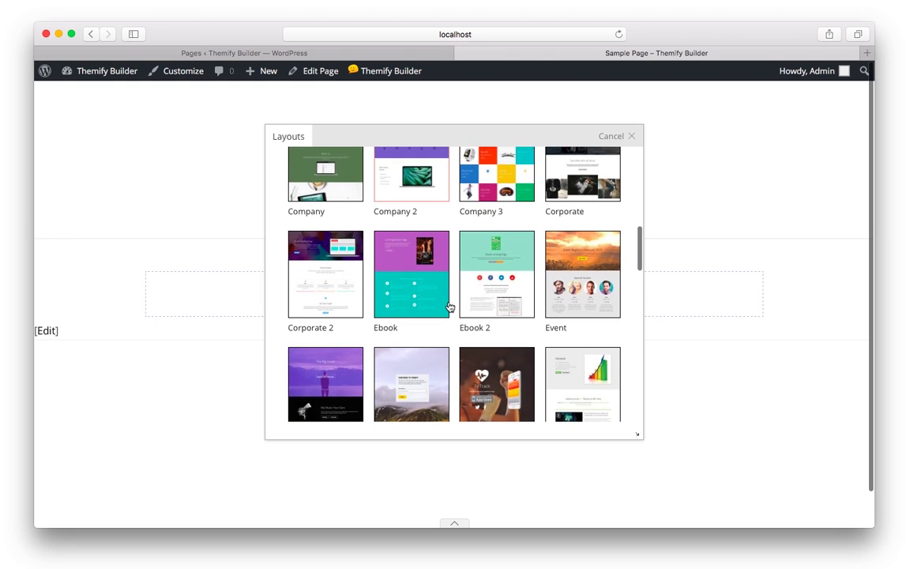
click(506, 280)
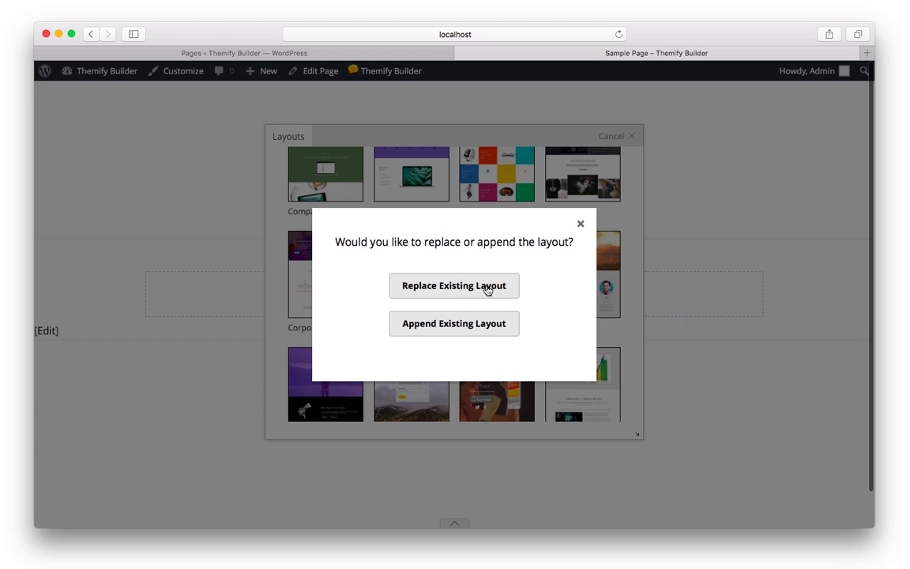
- Replace the existing page content with the Ebook layout and scroll through its sections
click(488, 288)
scroll(652, 153, down, 3)
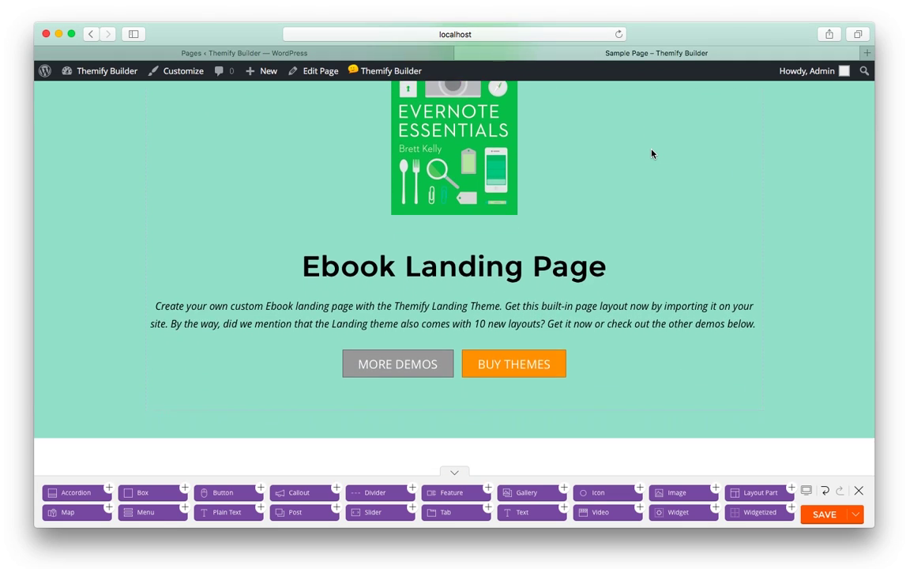
scroll(652, 154, down, 5)
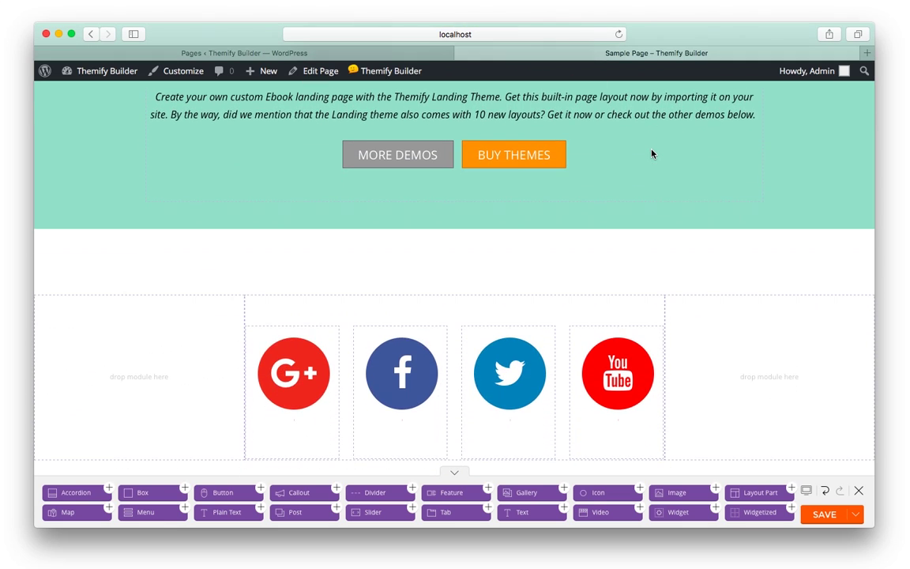
scroll(652, 153, down, 3)
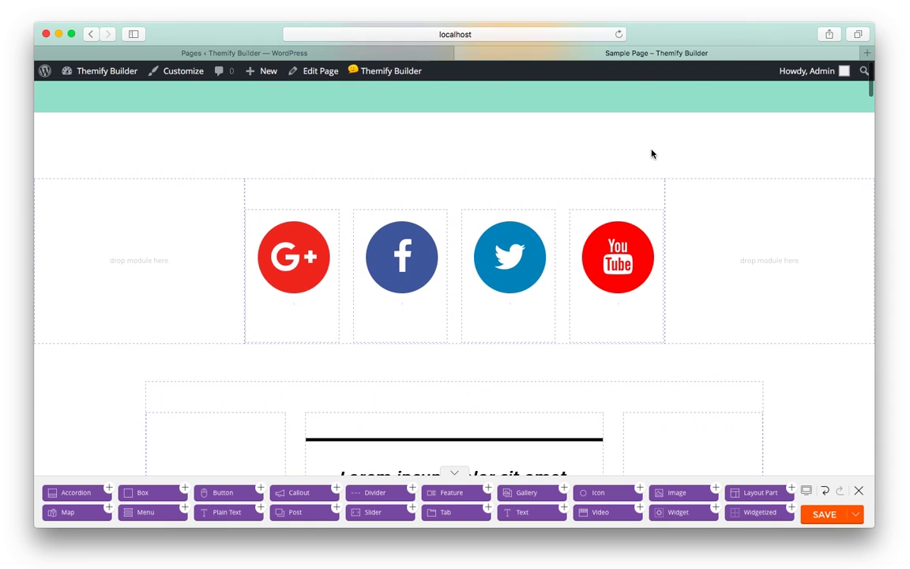
scroll(652, 153, down, 4)
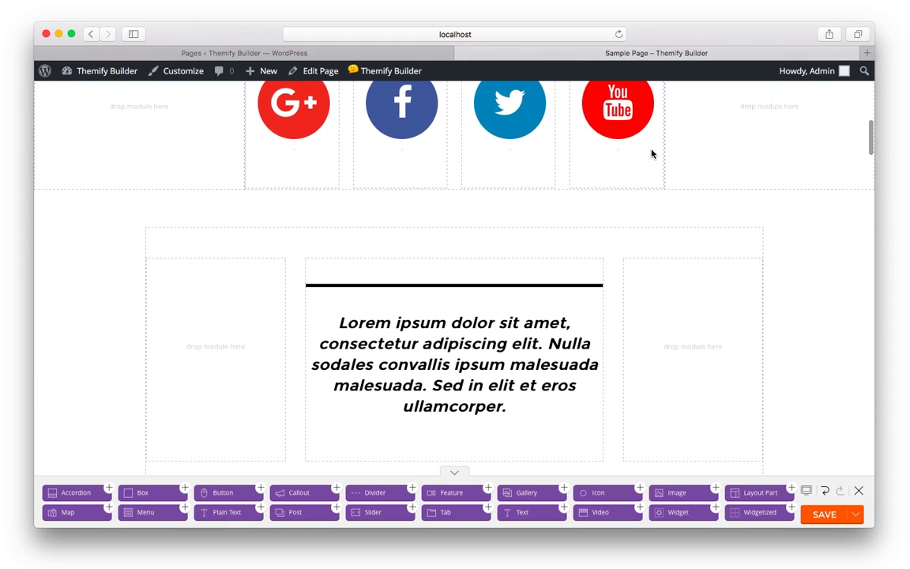
scroll(652, 153, down, 6)
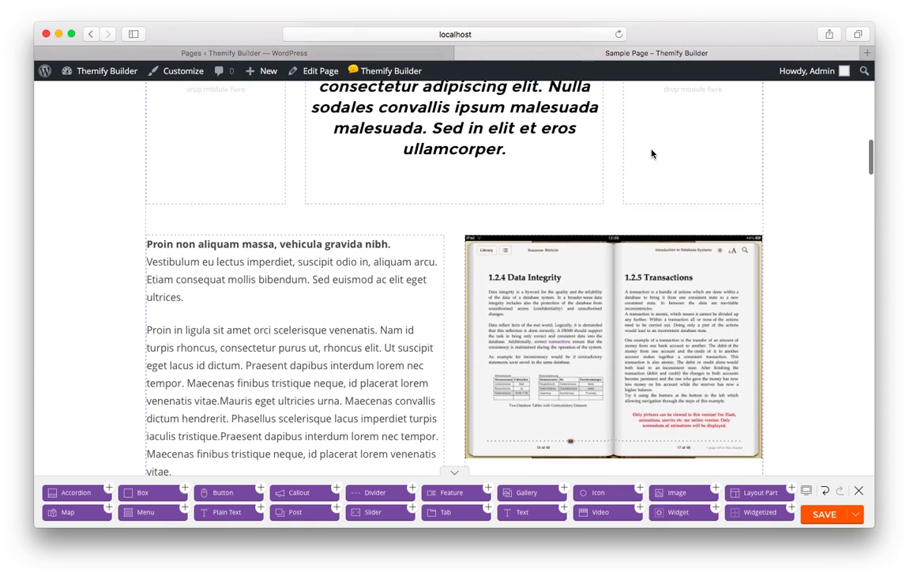
scroll(652, 154, down, 2)
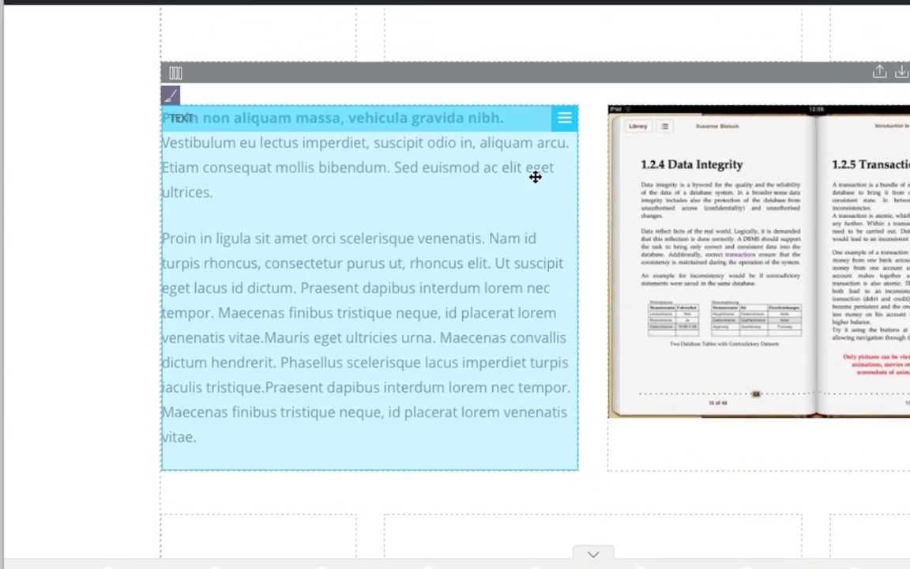
- Open the text module's settings and look through its Styling options
click(481, 145)
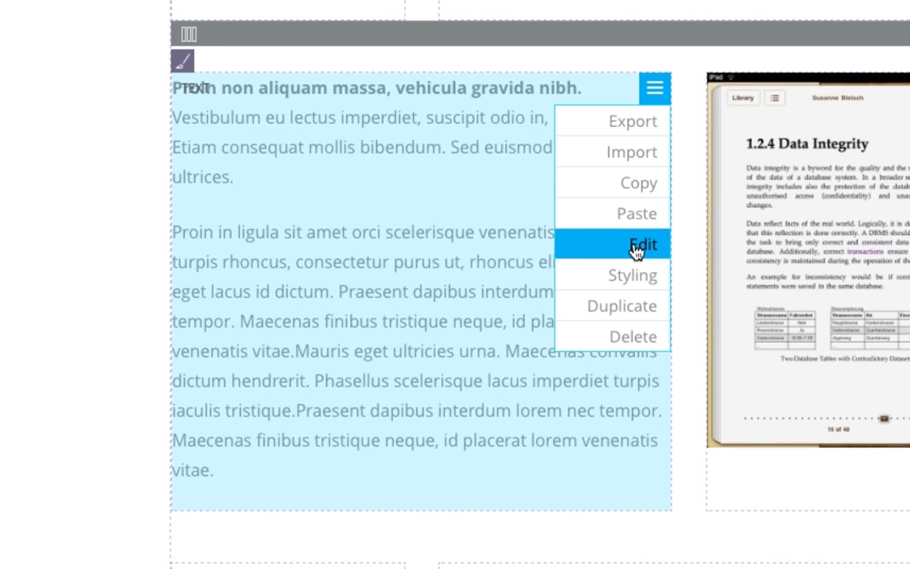
click(637, 250)
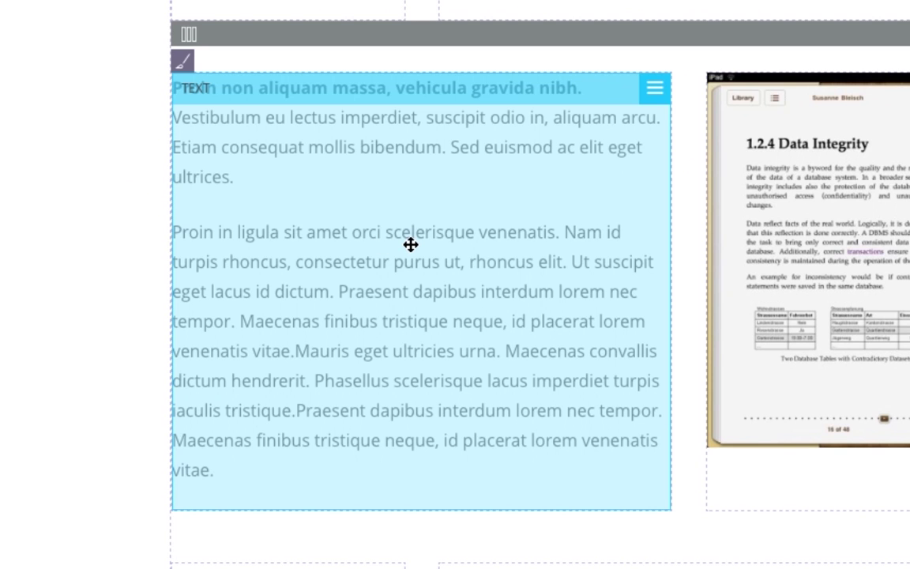
double_click(411, 245)
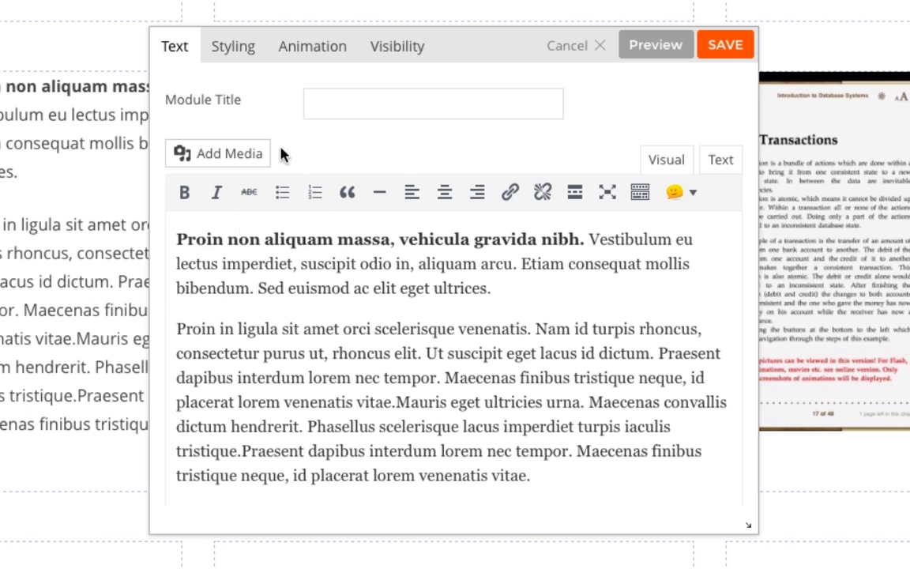
click(241, 64)
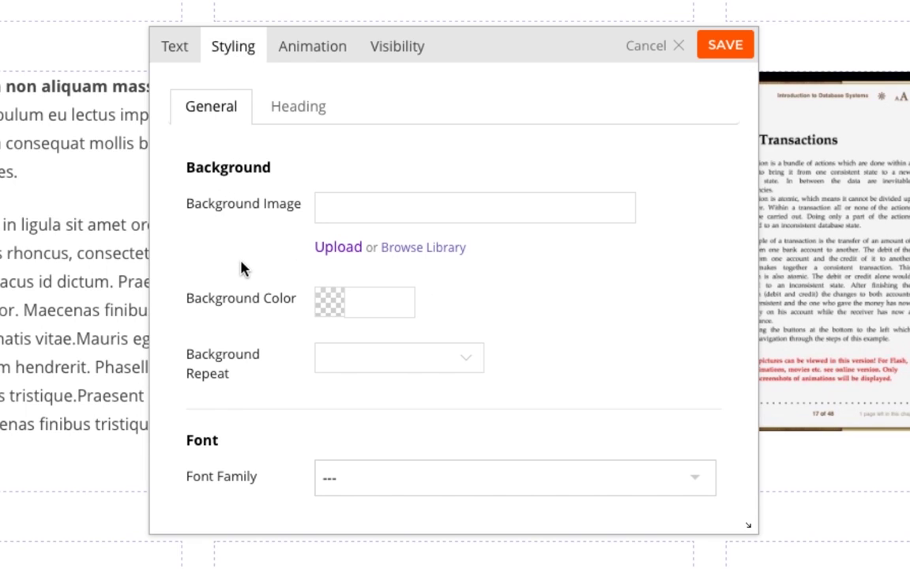
scroll(241, 262, down, 5)
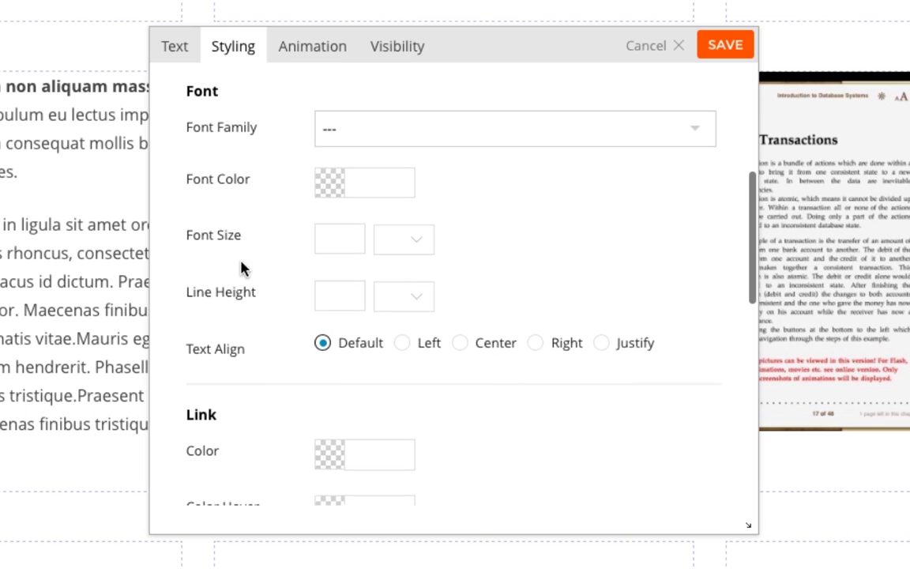
scroll(242, 269, down, 4)
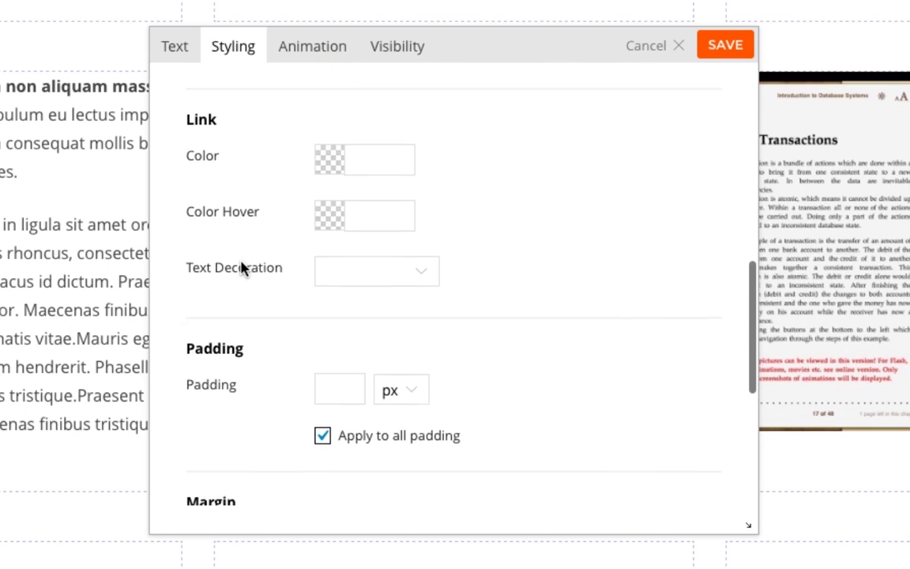
scroll(242, 268, down, 3)
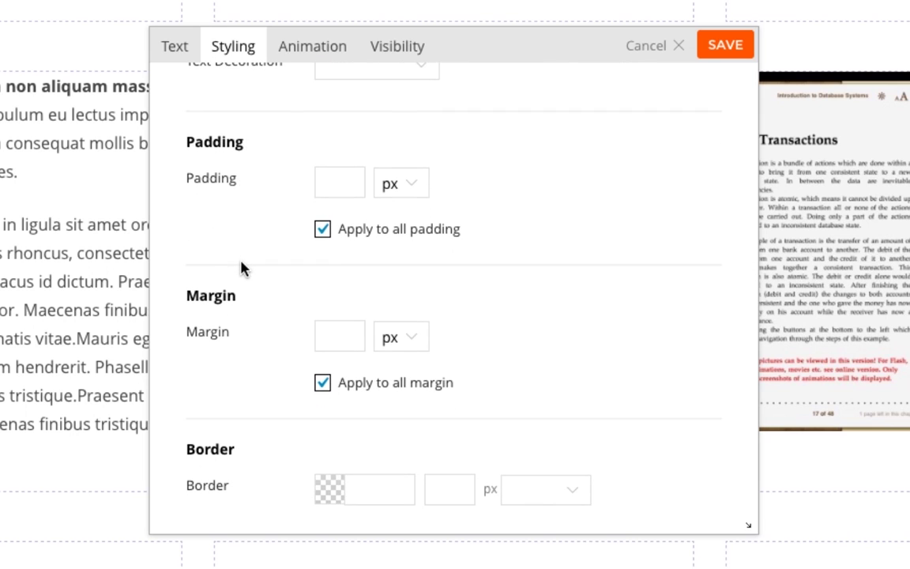
- Check the Animation effect list without choosing one, then set Tablet visibility to Hide
click(314, 49)
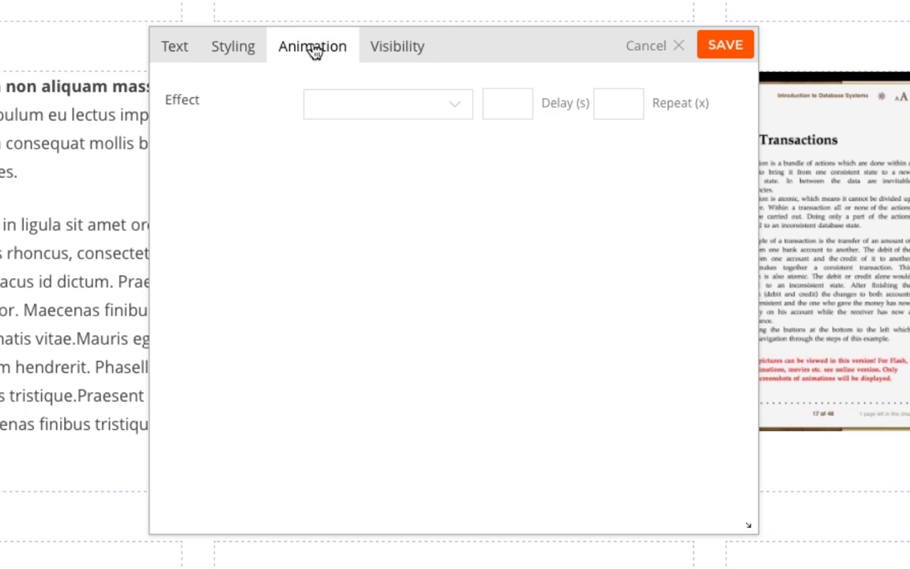
click(461, 112)
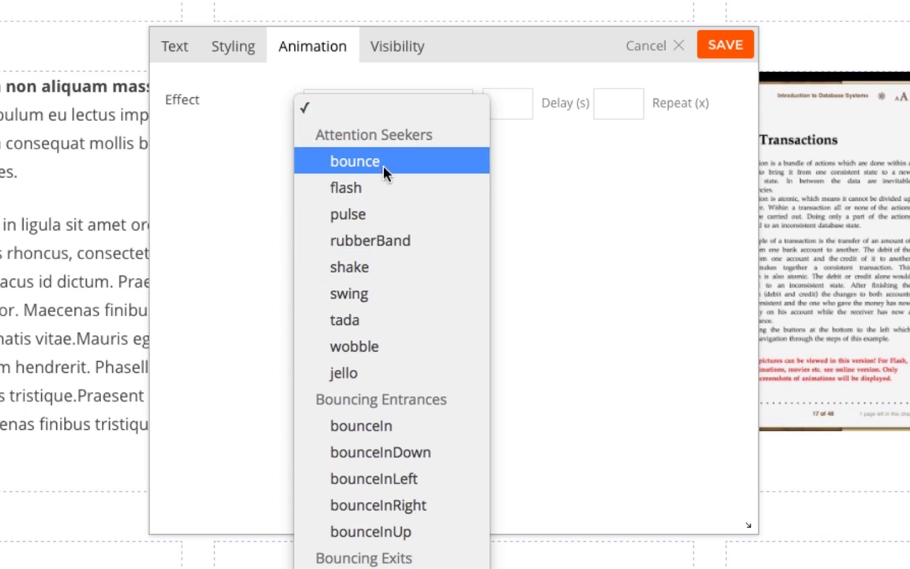
click(400, 54)
click(400, 54)
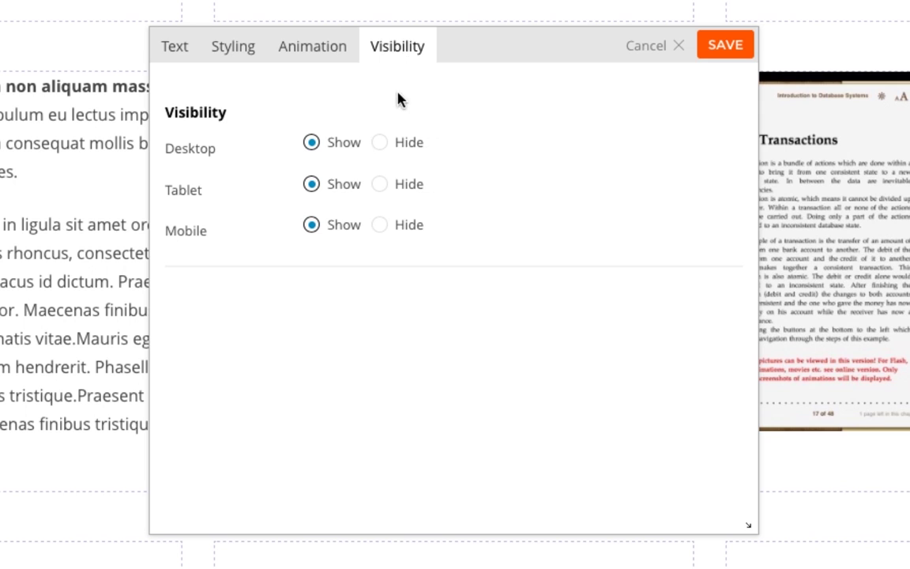
click(381, 185)
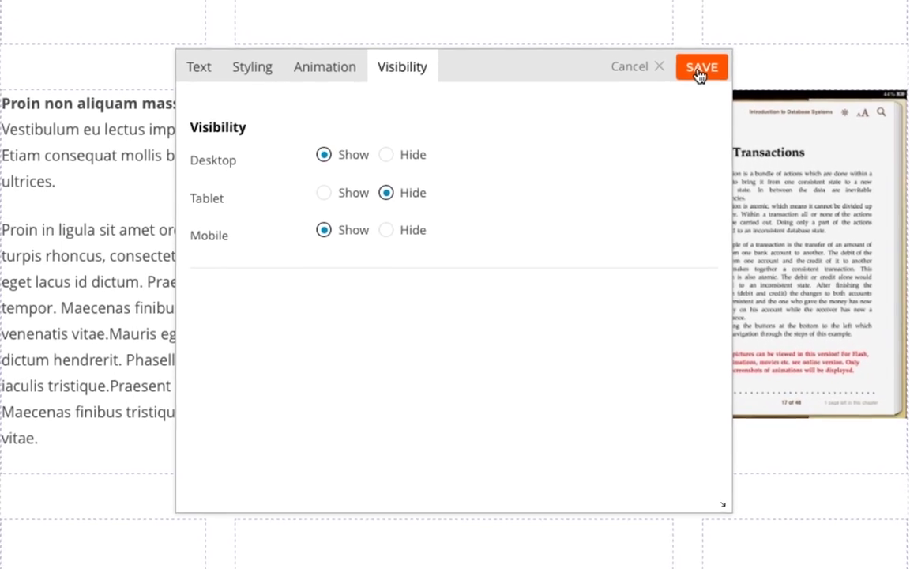
- Save the text module, then swap columns so the book image is left and the text right
click(699, 70)
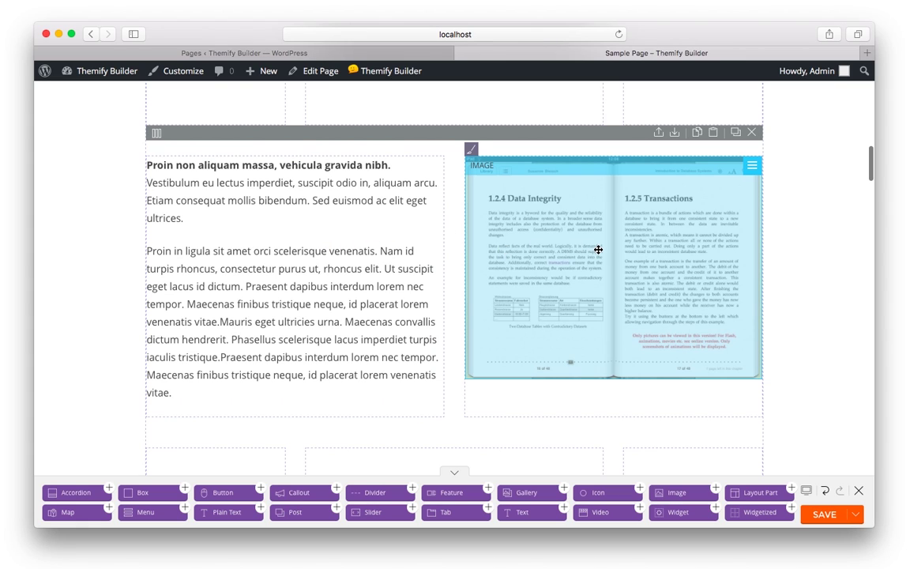
drag(599, 250, 228, 180)
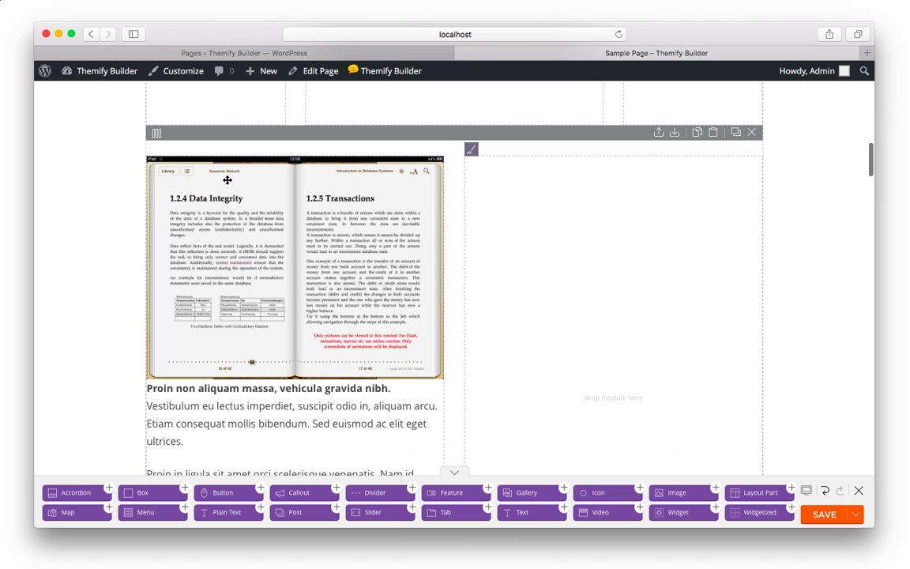
drag(259, 428, 578, 234)
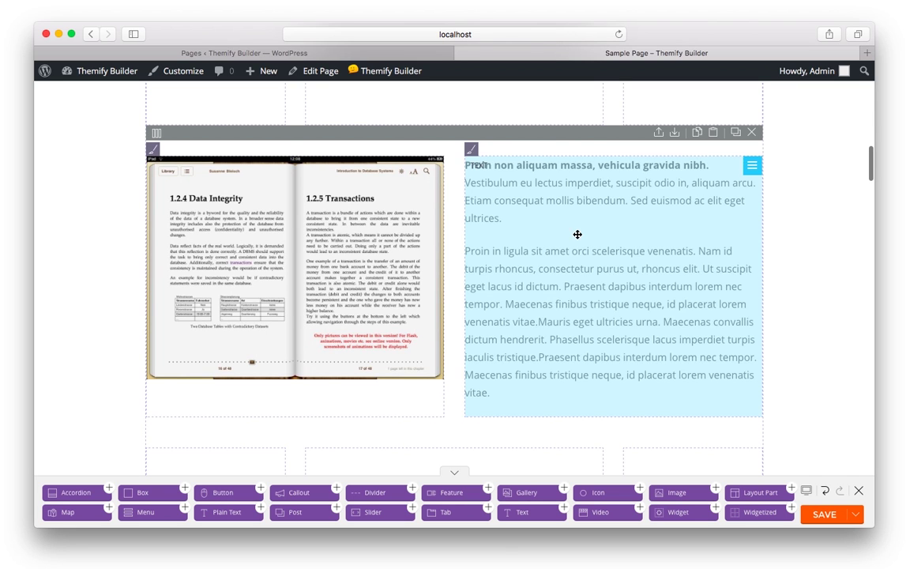
- Preview the Video and Slider background types for the Lorem ipsum row, then cancel without saving
scroll(808, 398, up, 5)
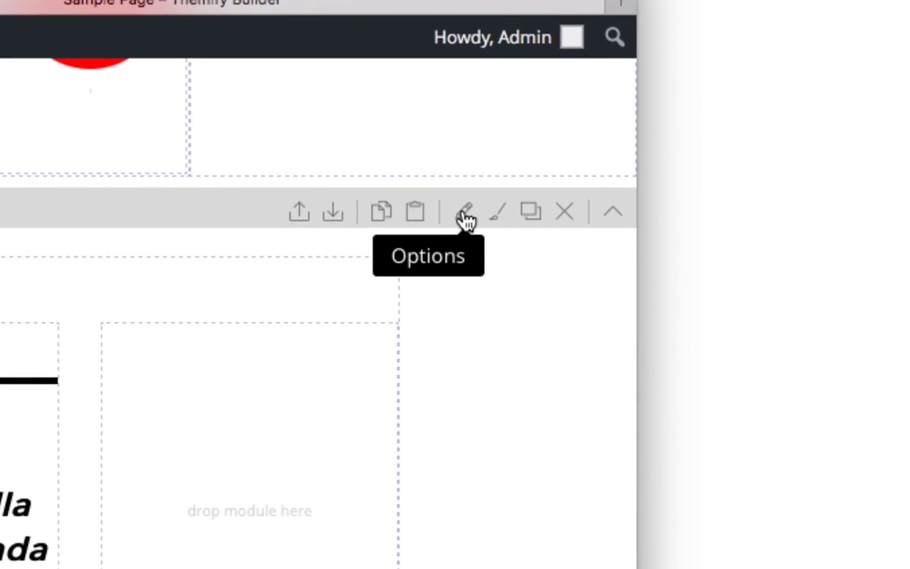
click(466, 213)
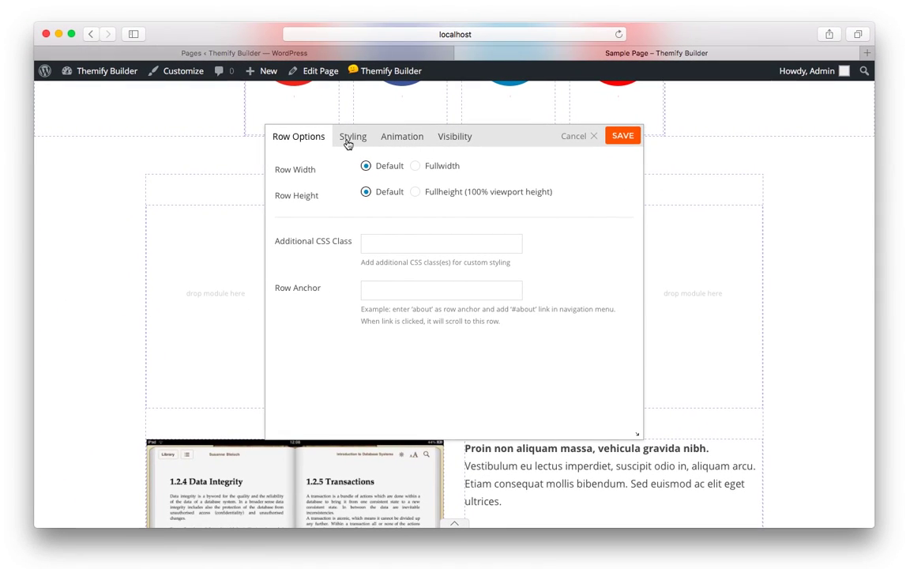
click(348, 140)
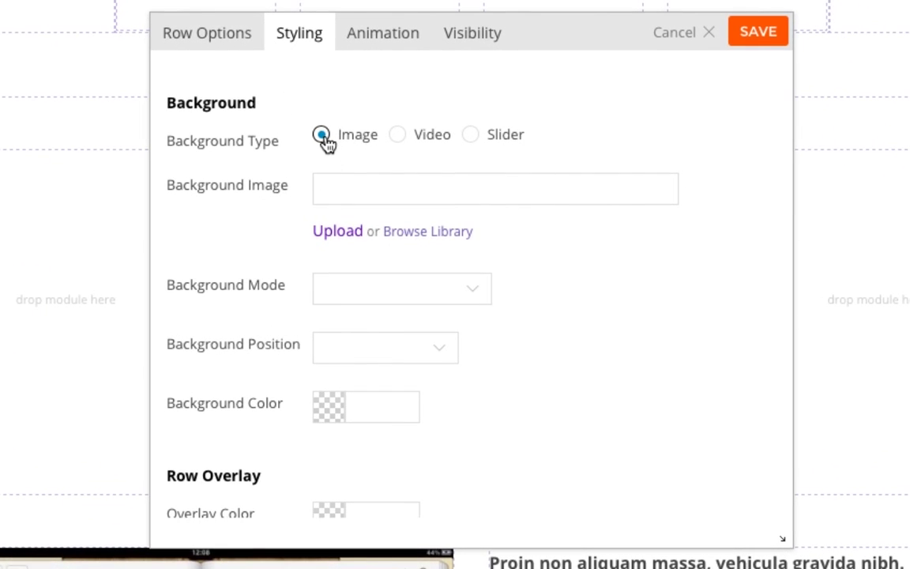
click(475, 290)
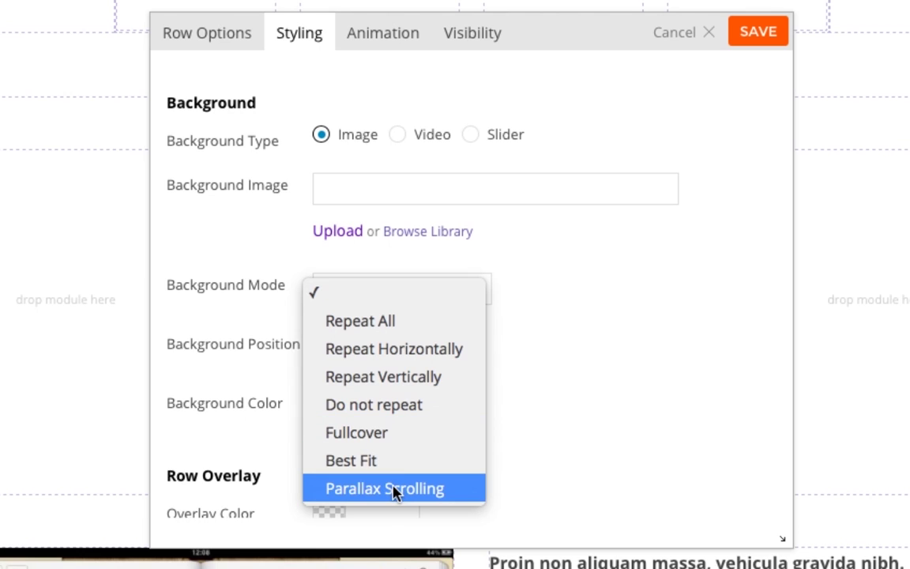
click(399, 140)
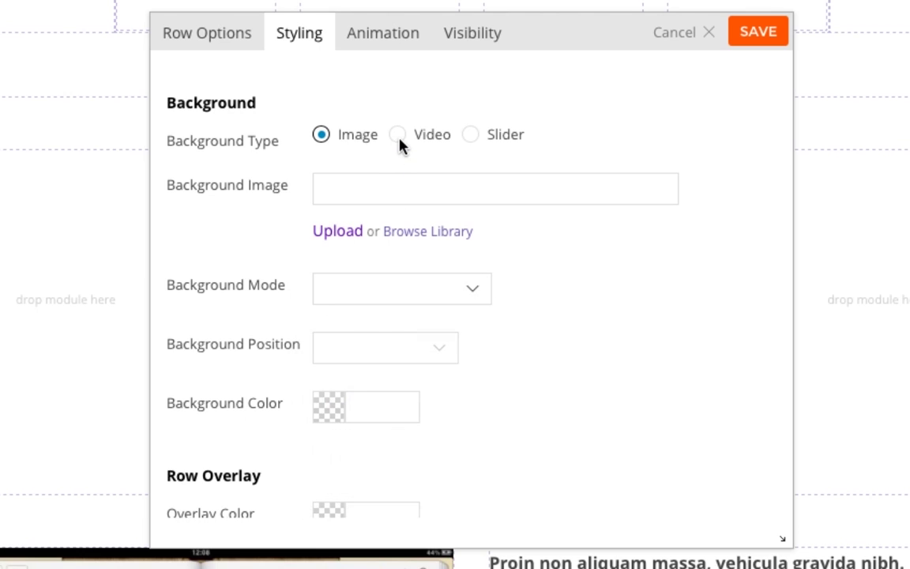
click(400, 141)
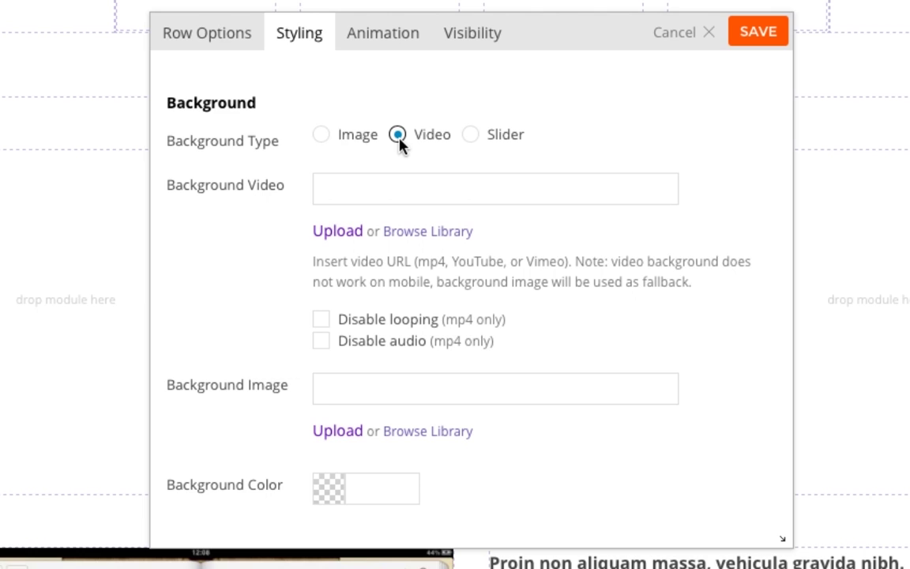
click(472, 136)
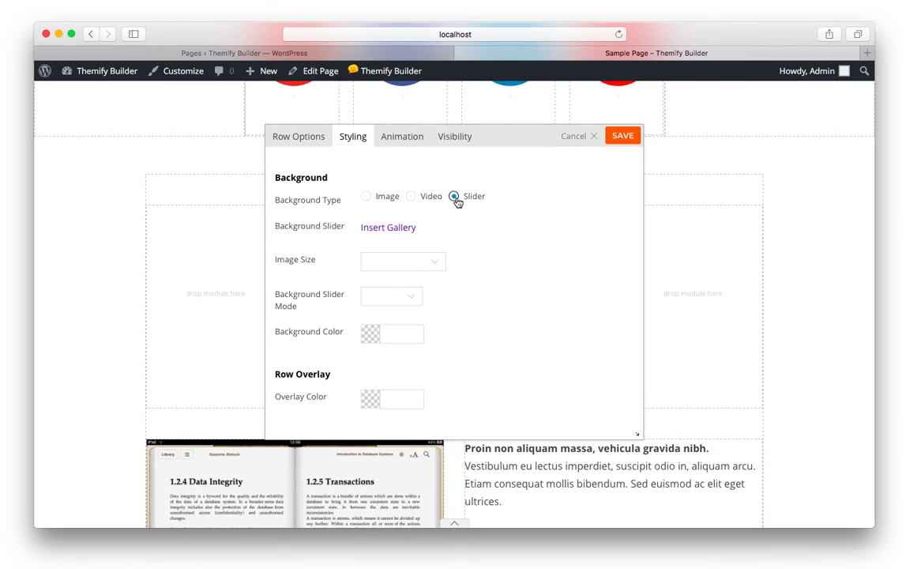
scroll(372, 297, down, 3)
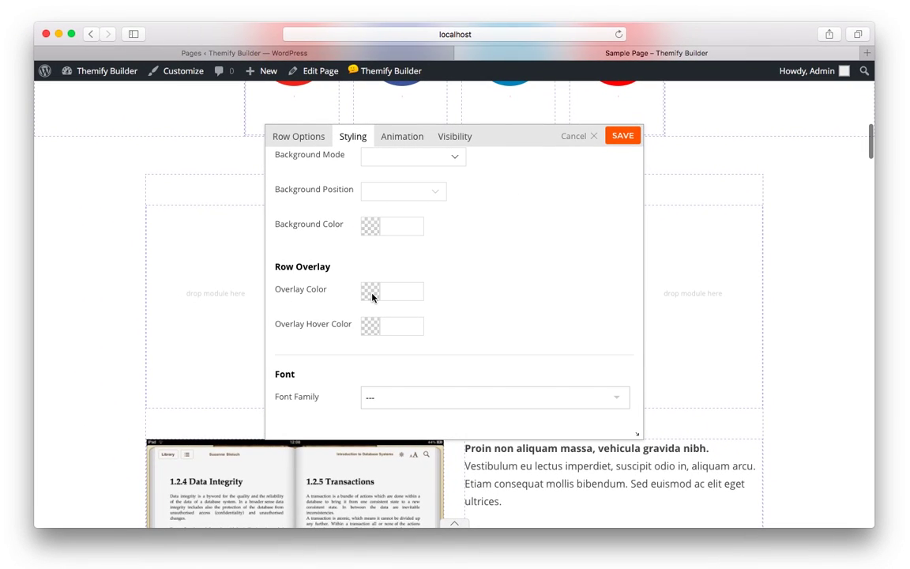
key(Escape)
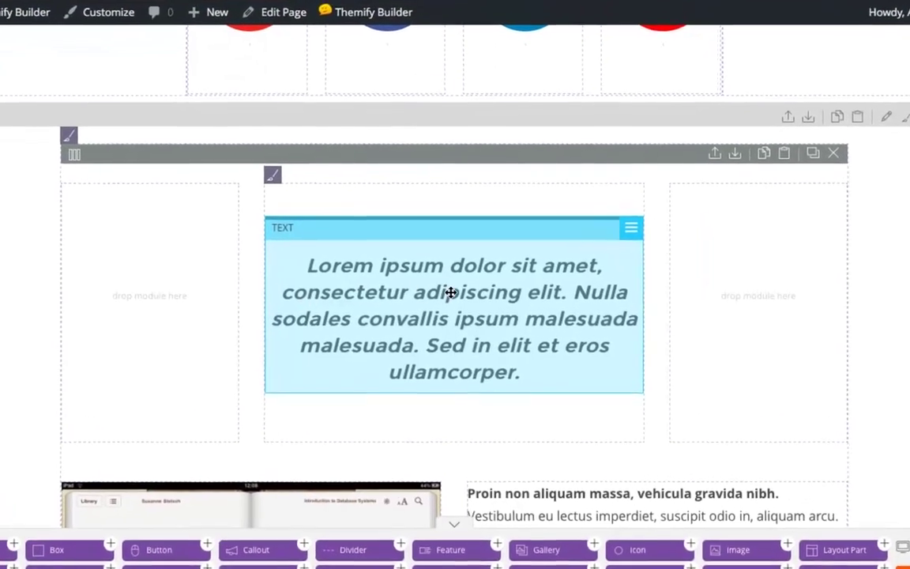
- Give the centred Lorem ipsum text module the wobble animation effect and save it
double_click(450, 293)
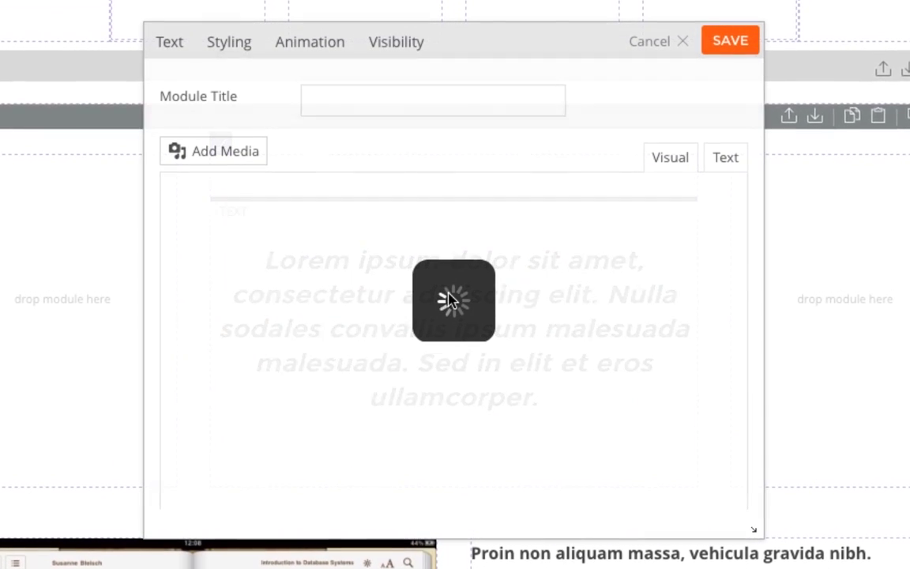
click(316, 49)
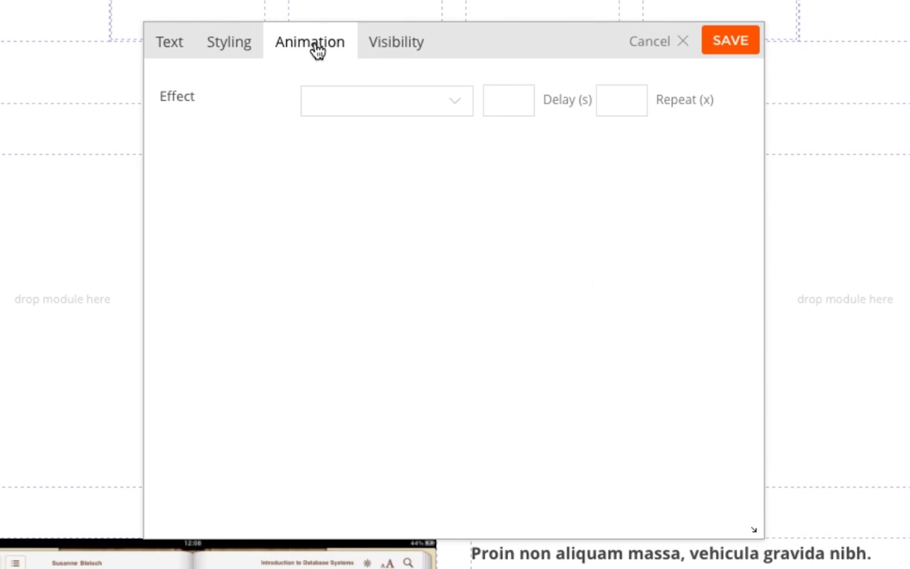
click(456, 107)
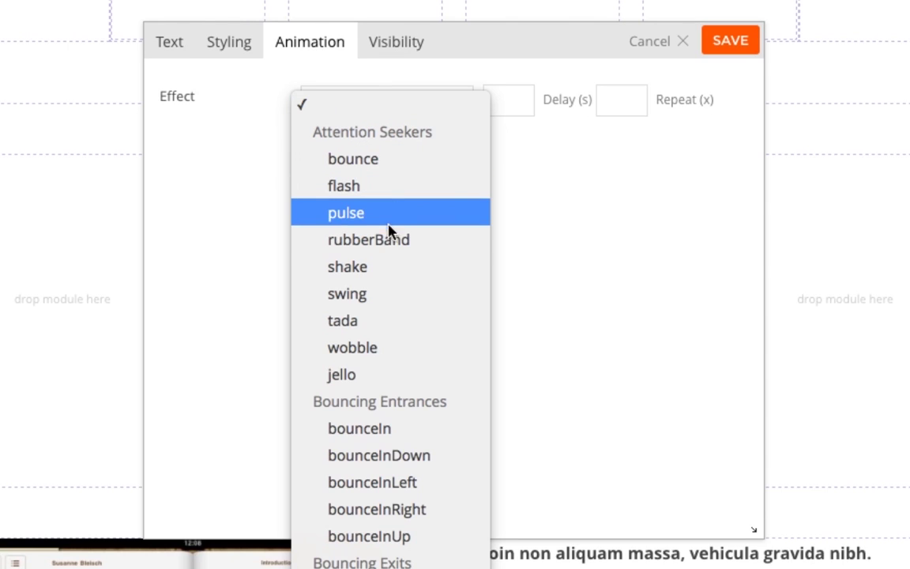
click(353, 349)
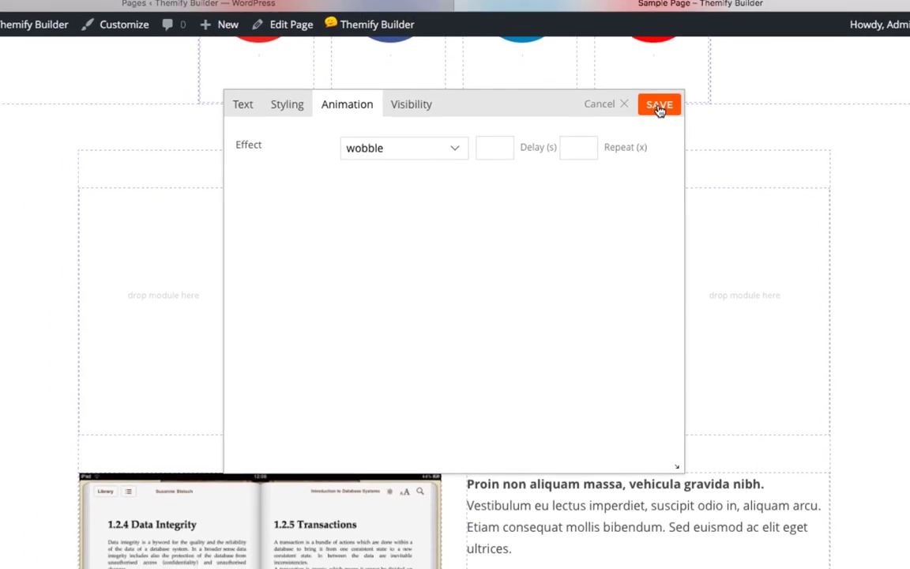
click(709, 60)
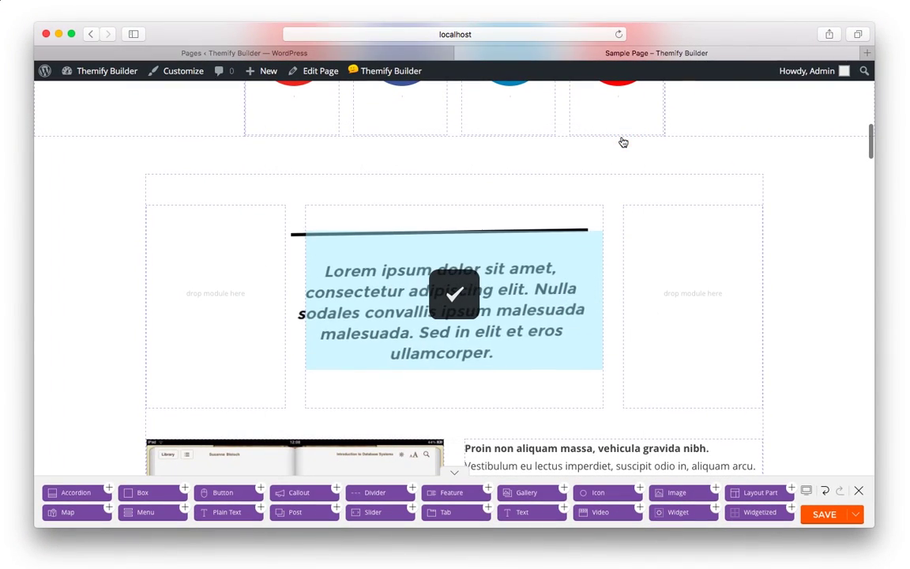
- Add an Icon module to the right column showing a large, blue, rounded automobile icon
scroll(623, 142, down, 2)
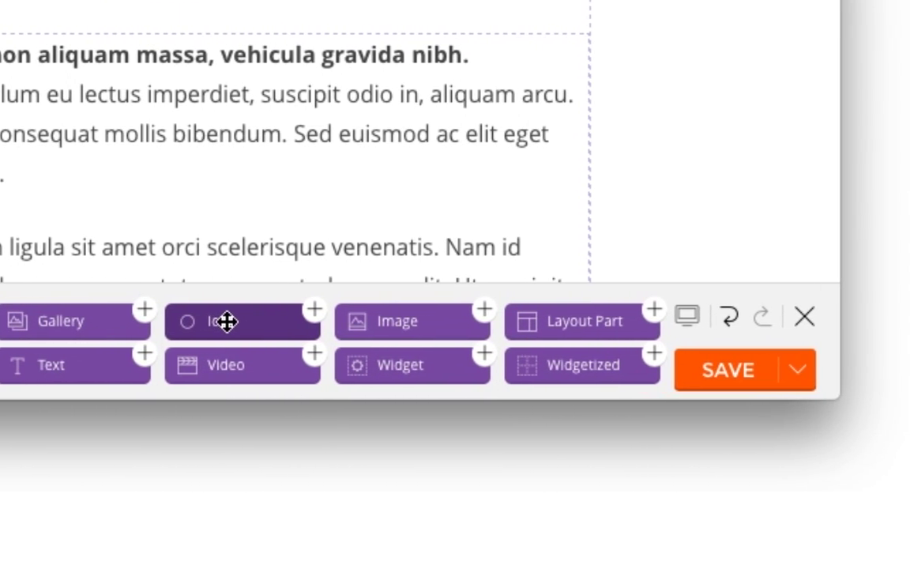
drag(227, 321, 379, 302)
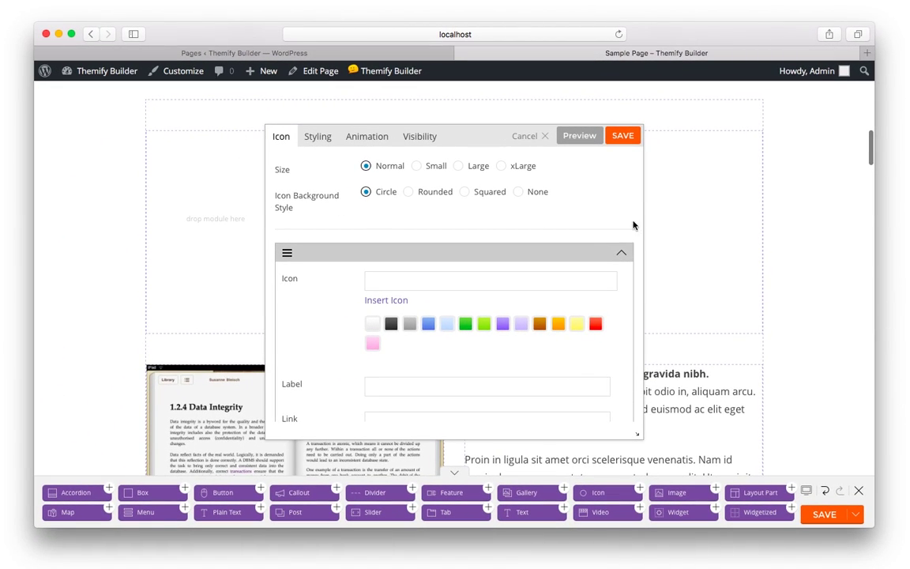
click(392, 301)
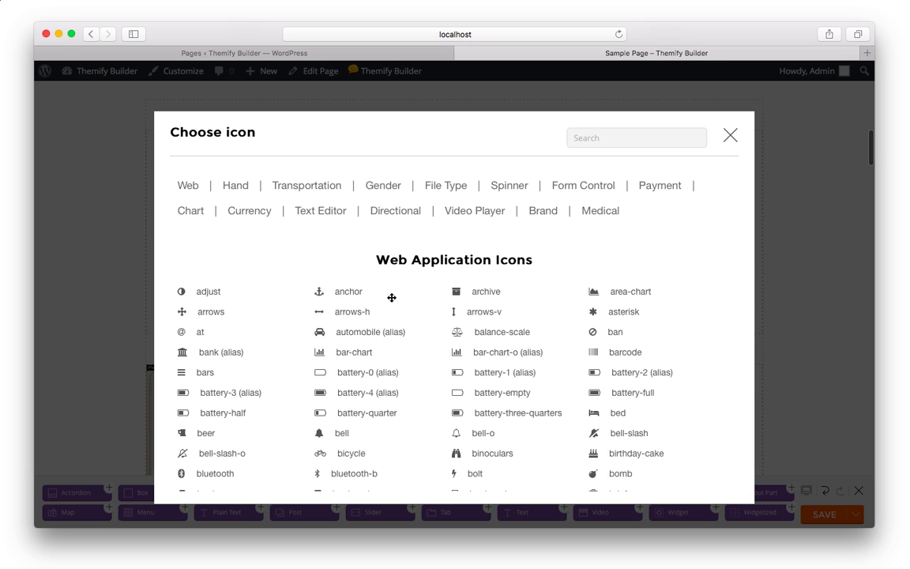
click(352, 332)
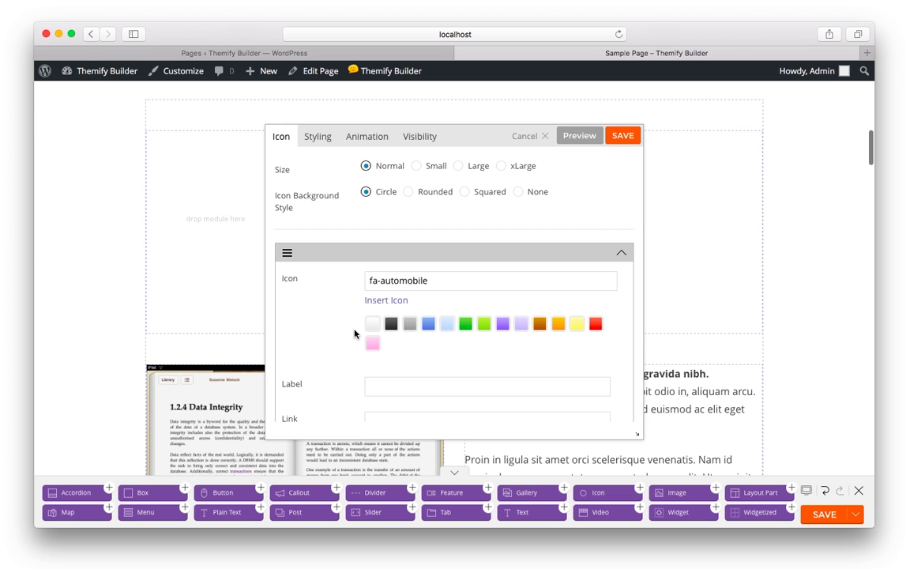
click(431, 326)
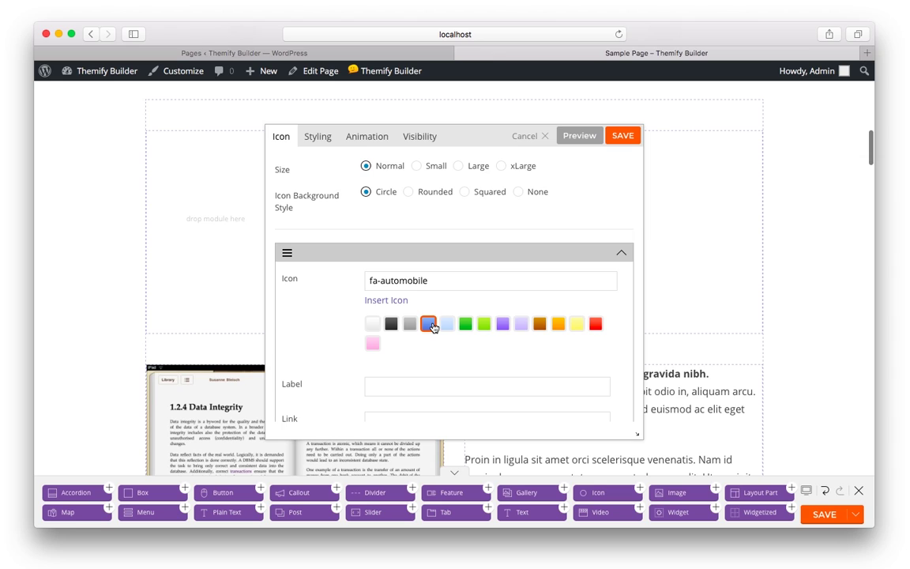
click(458, 167)
click(409, 192)
click(618, 141)
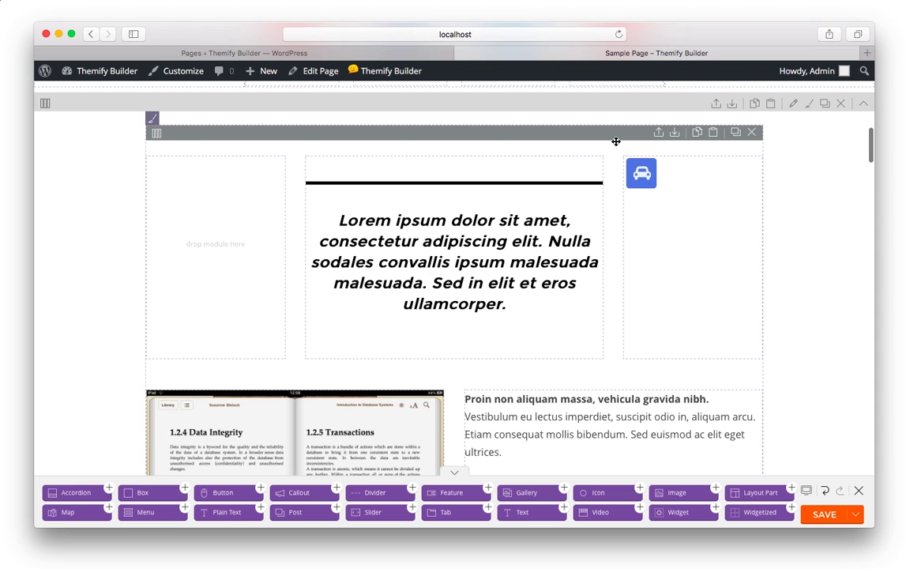
- Duplicate the car icon module, then duplicate the copy, giving three stacked car icons
scroll(795, 206, up, 1)
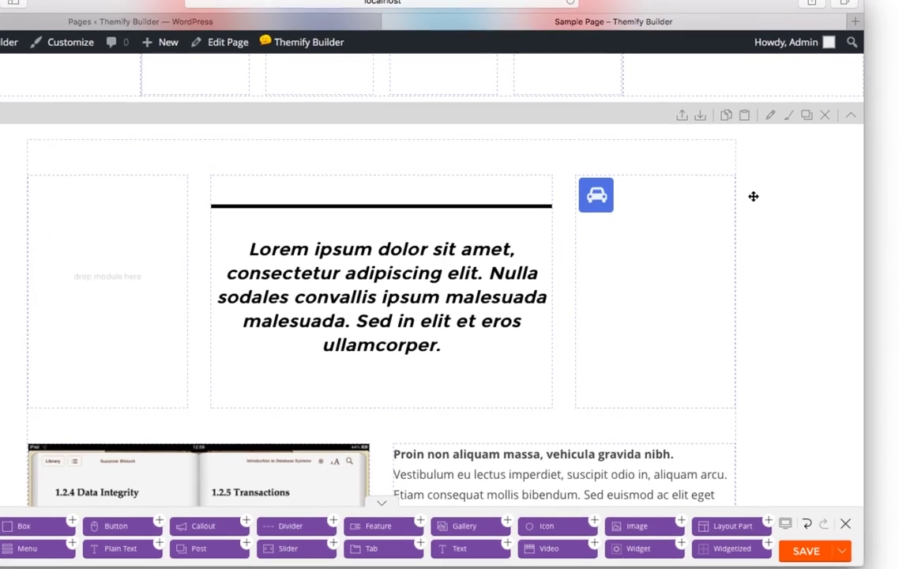
mouse_move(750, 202)
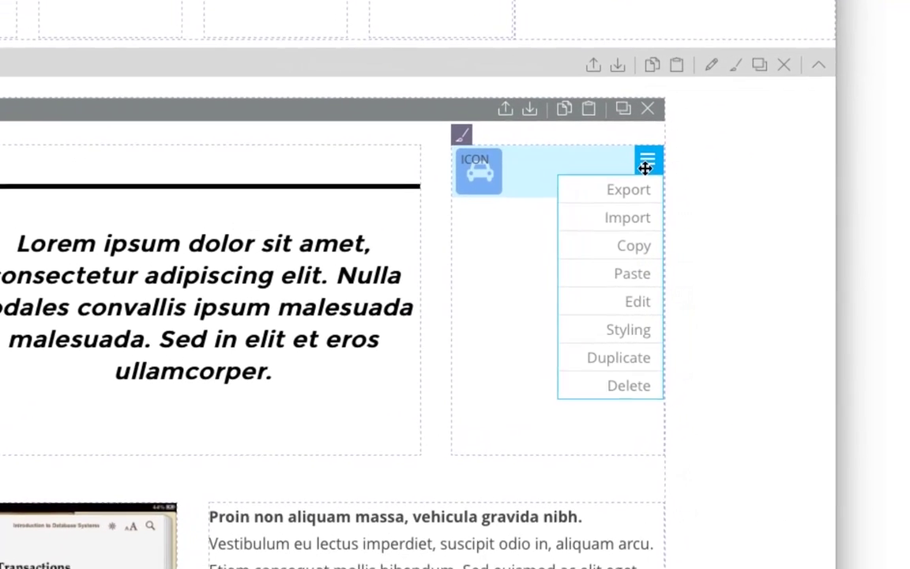
click(551, 383)
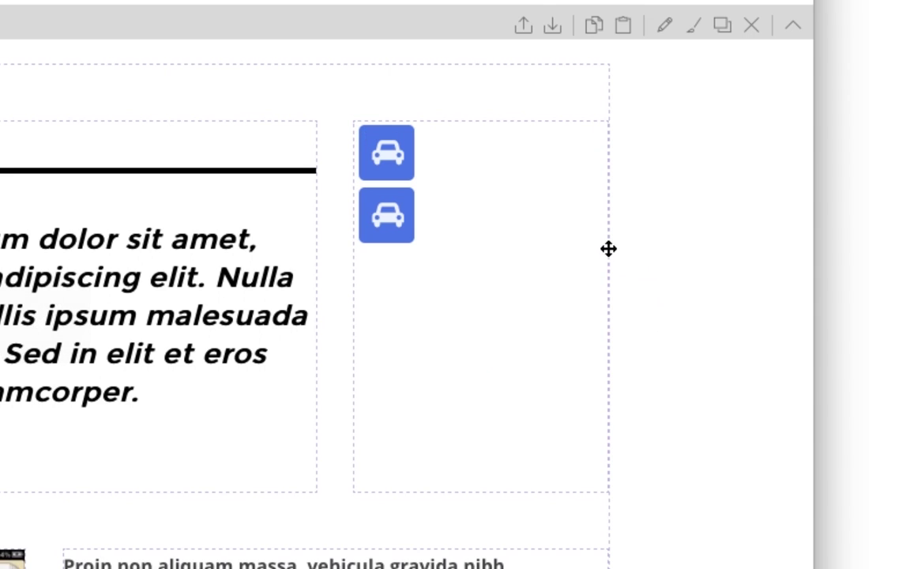
click(588, 212)
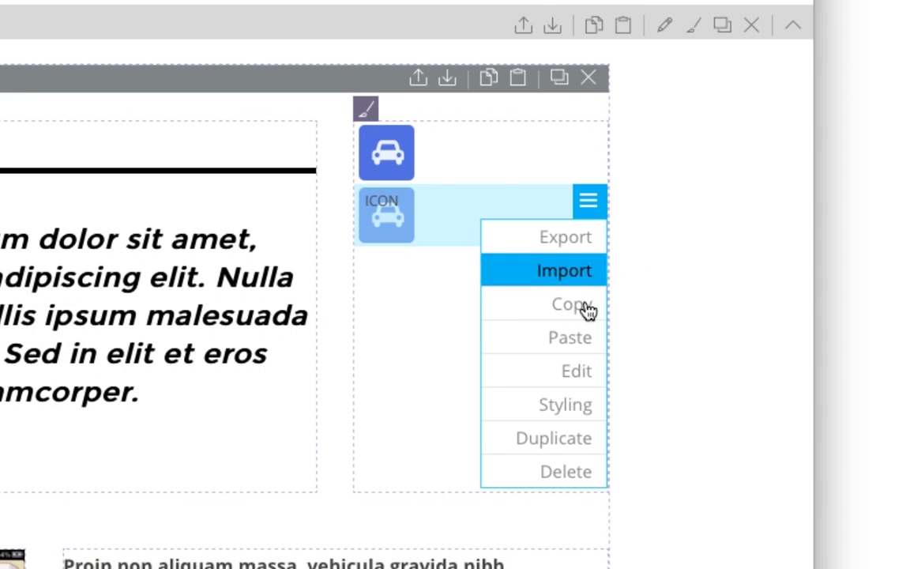
click(550, 433)
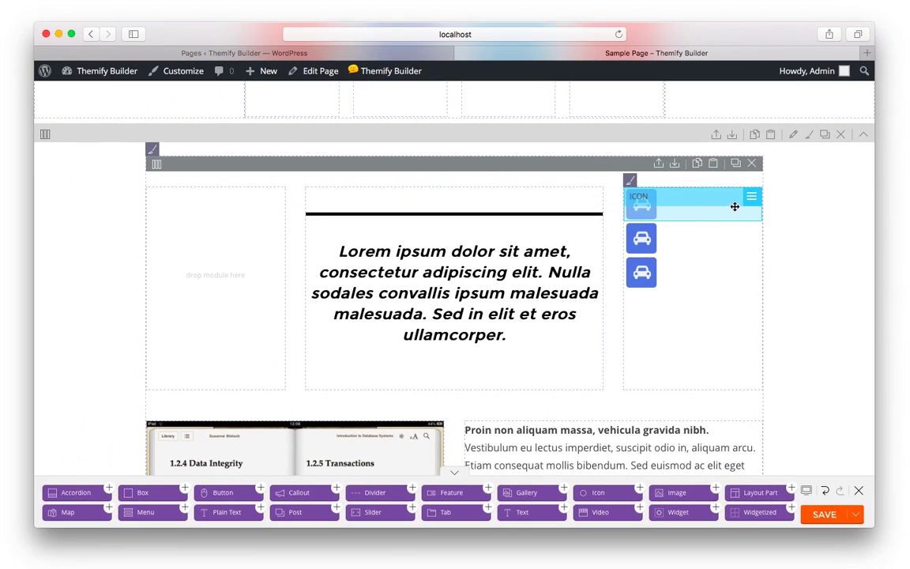
- Change the top car icon's colour to purple and save it
mouse_move(754, 202)
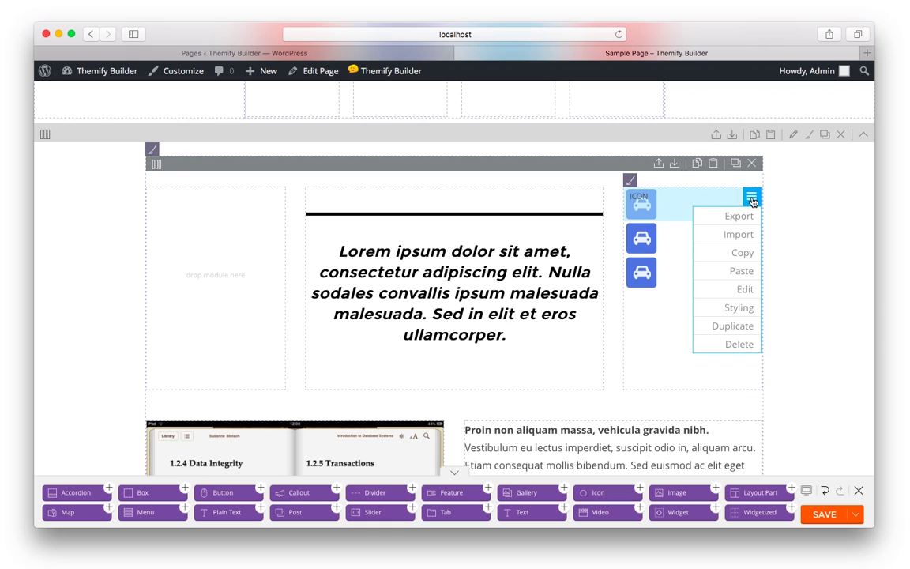
double_click(654, 203)
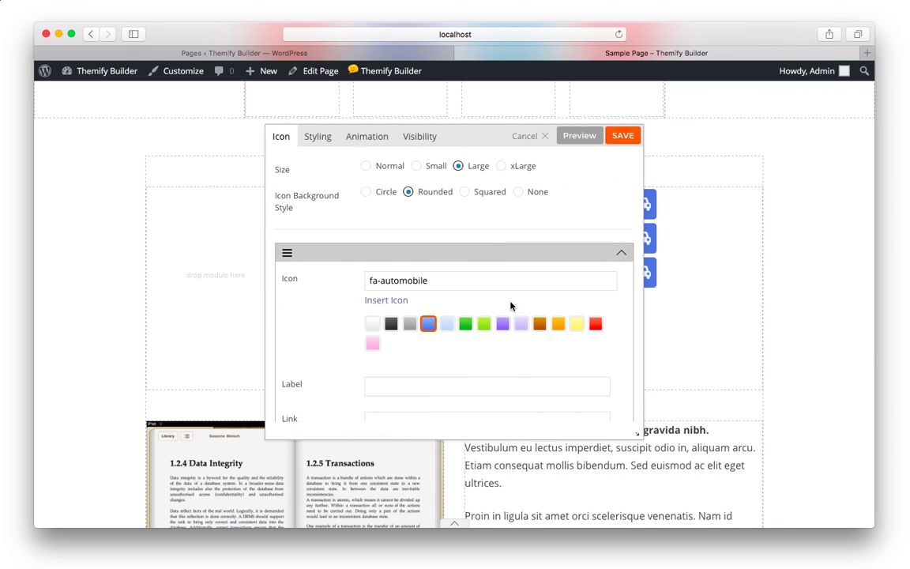
click(503, 323)
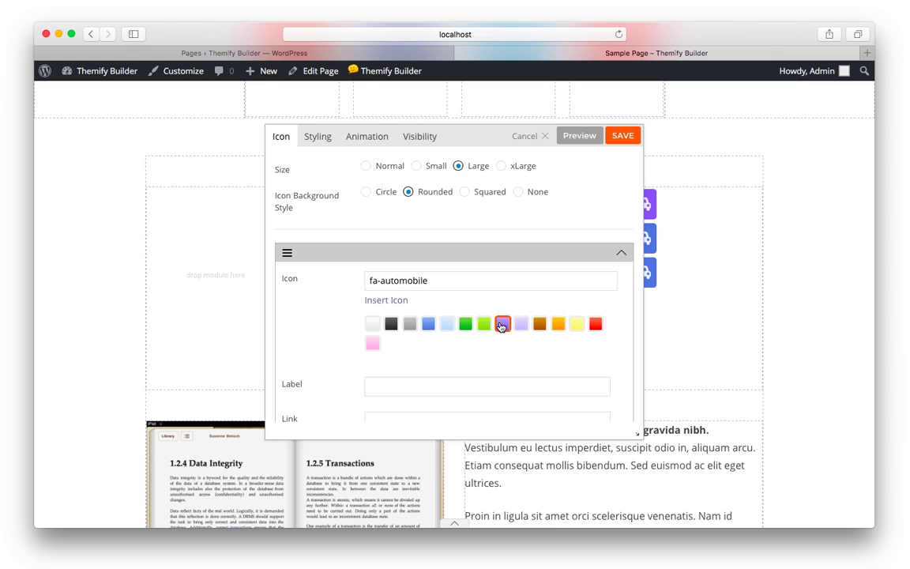
click(623, 137)
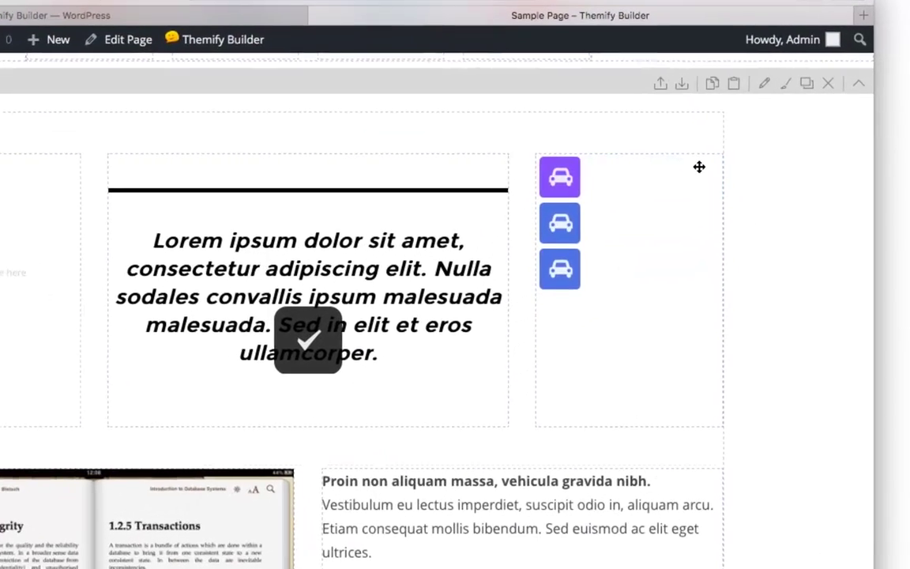
- Copy the purple icon module and paste its styling onto the third car icon
click(708, 164)
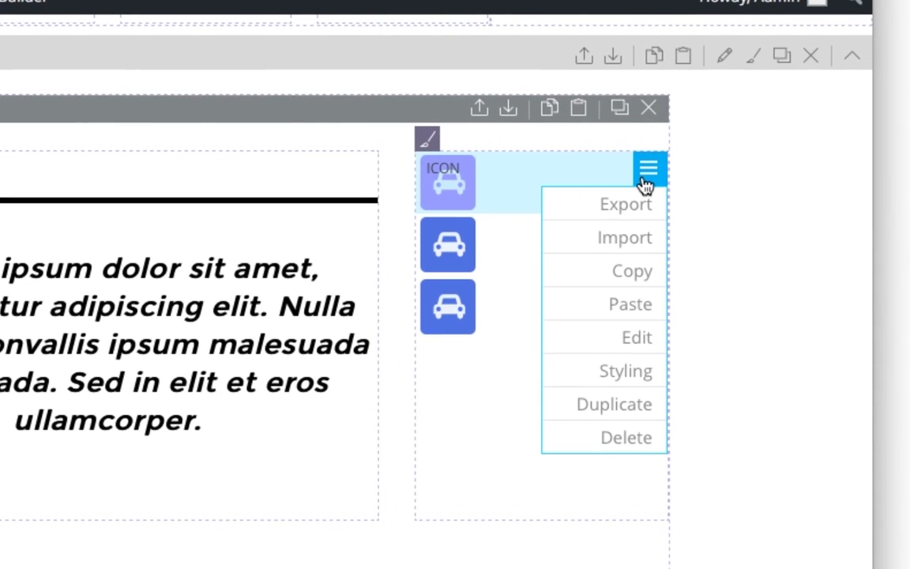
click(639, 272)
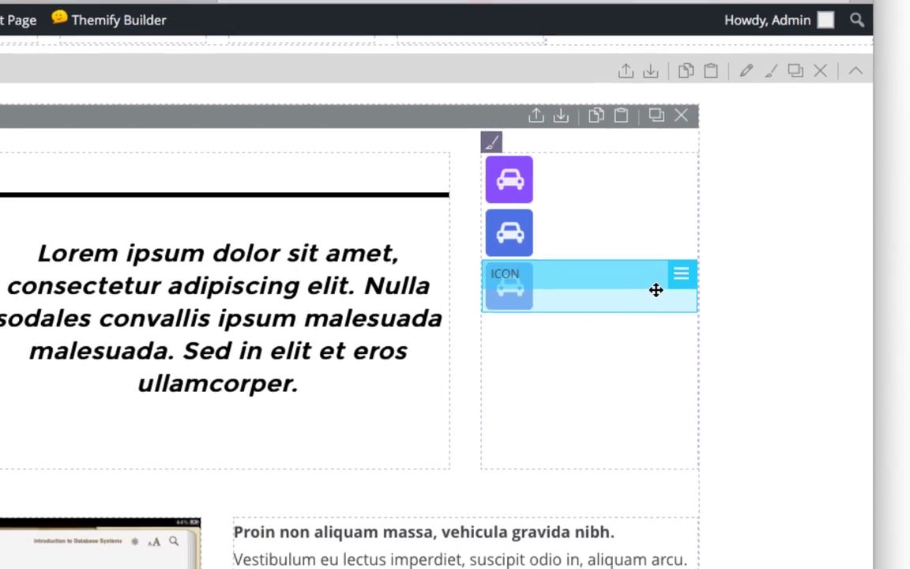
click(648, 293)
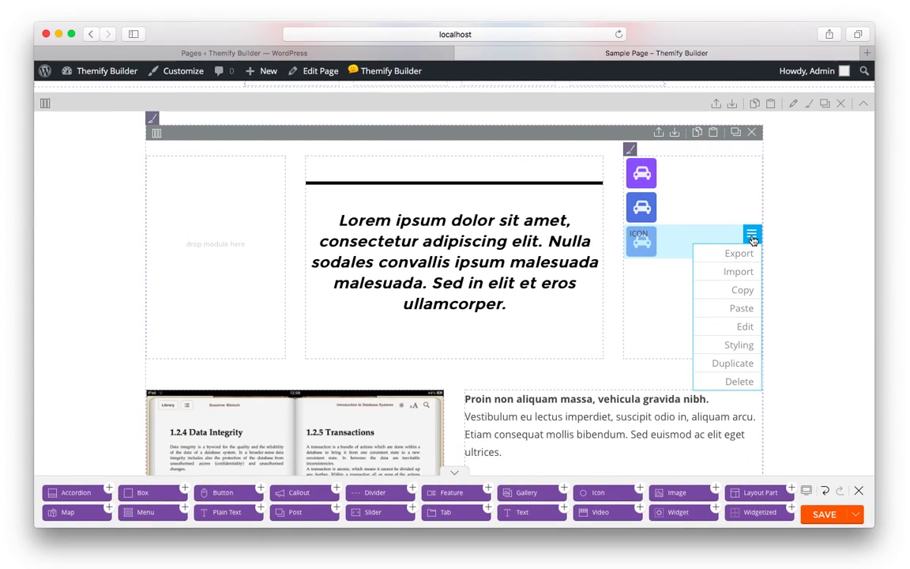
click(731, 314)
scroll(766, 239, down, 2)
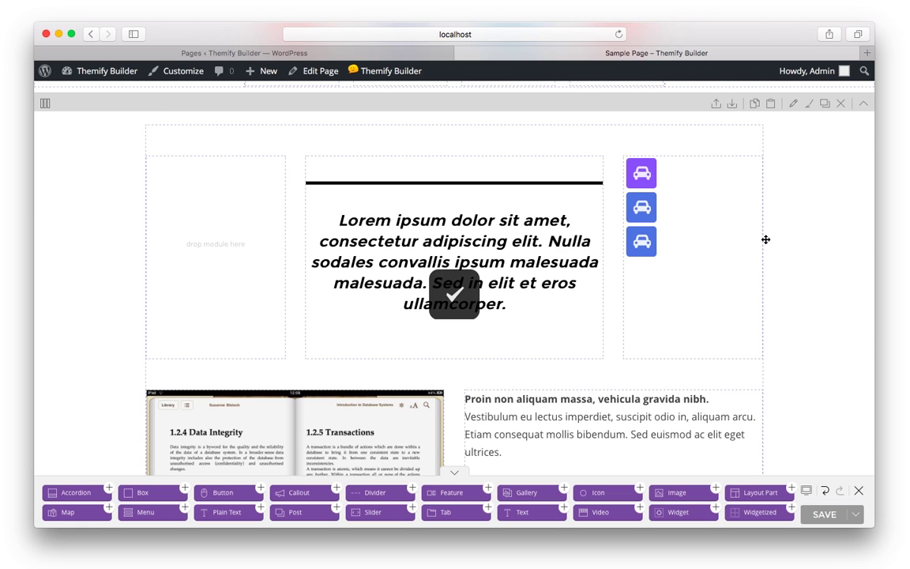
- Undo and redo the last change, then load the 26/06/2016 @ 11:07:33 pm revision
scroll(793, 292, up, 2)
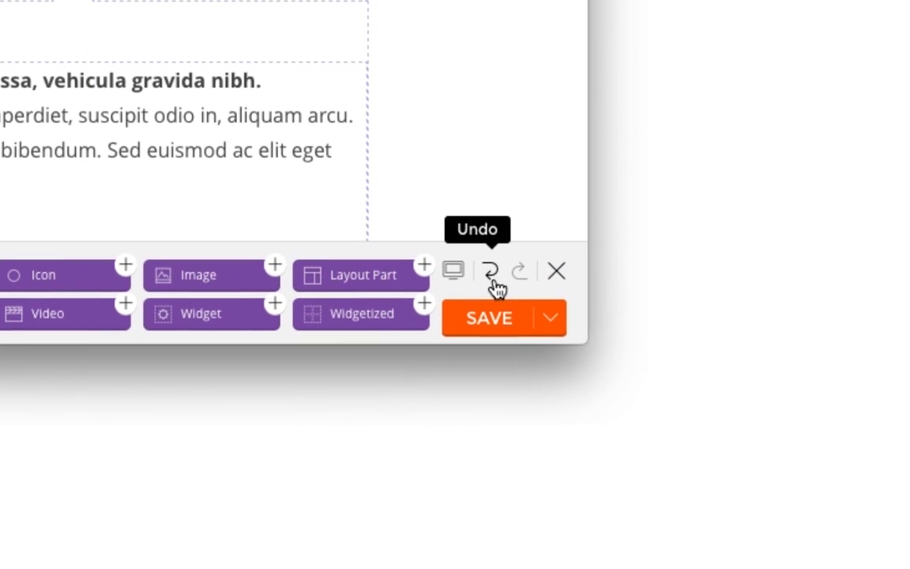
click(491, 276)
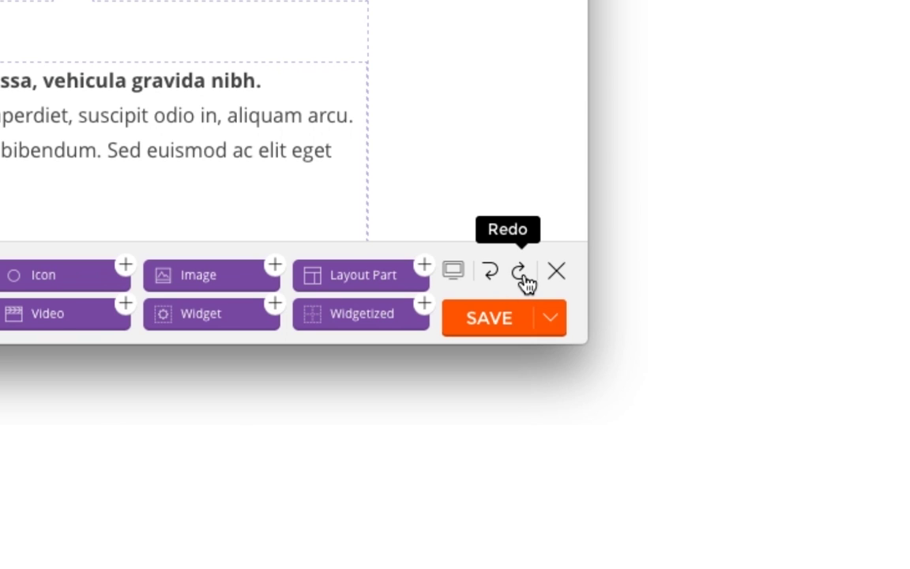
click(523, 275)
click(553, 324)
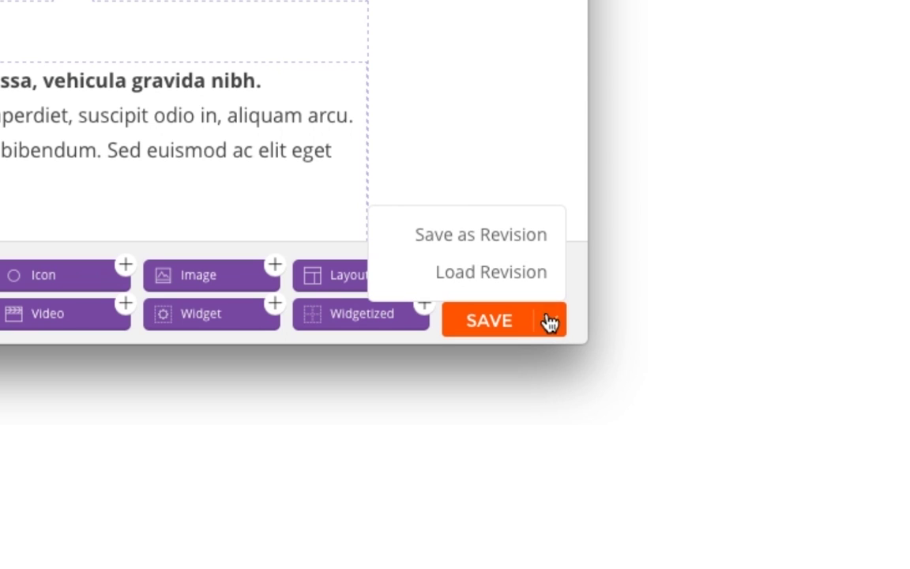
click(491, 276)
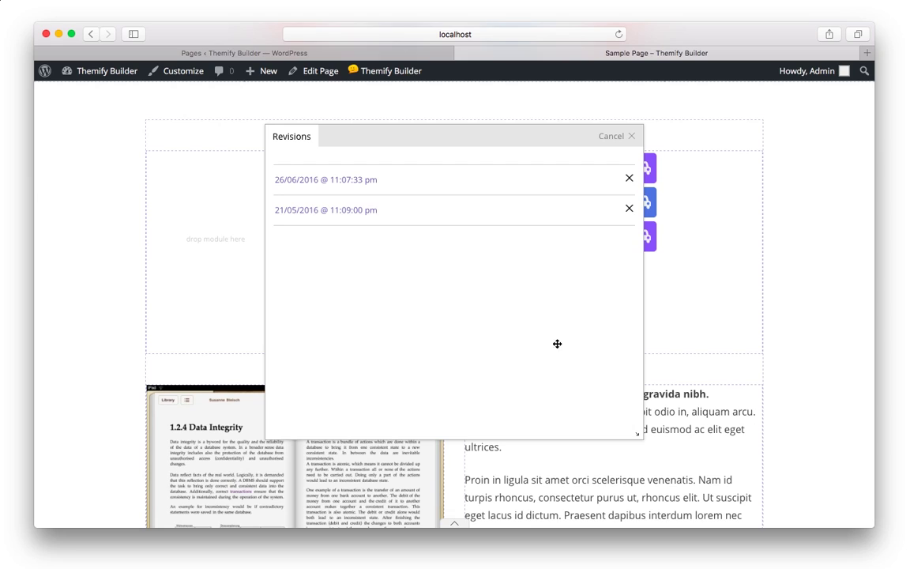
click(322, 181)
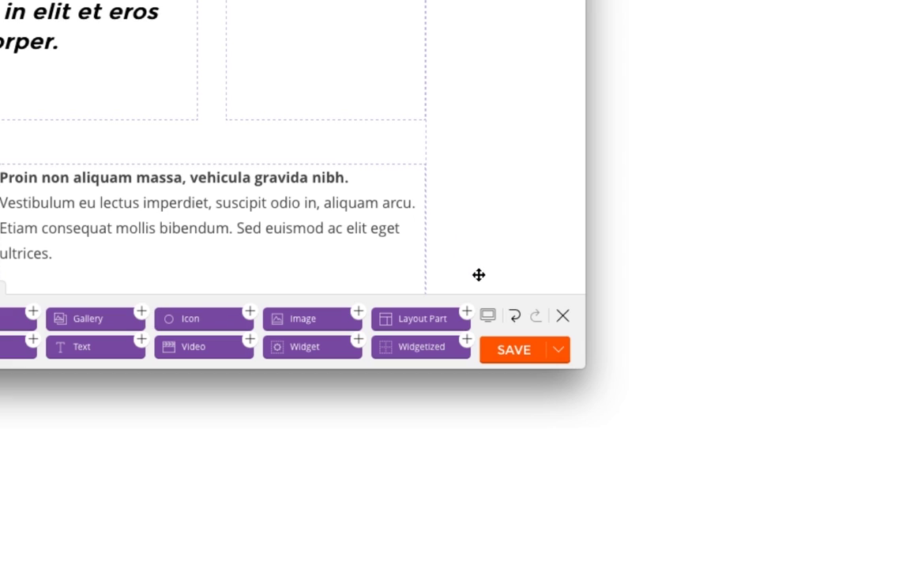
- In mobile preview, give the Lorem ipsum text module a light grey background, then save with Cmd+S
mouse_move(488, 313)
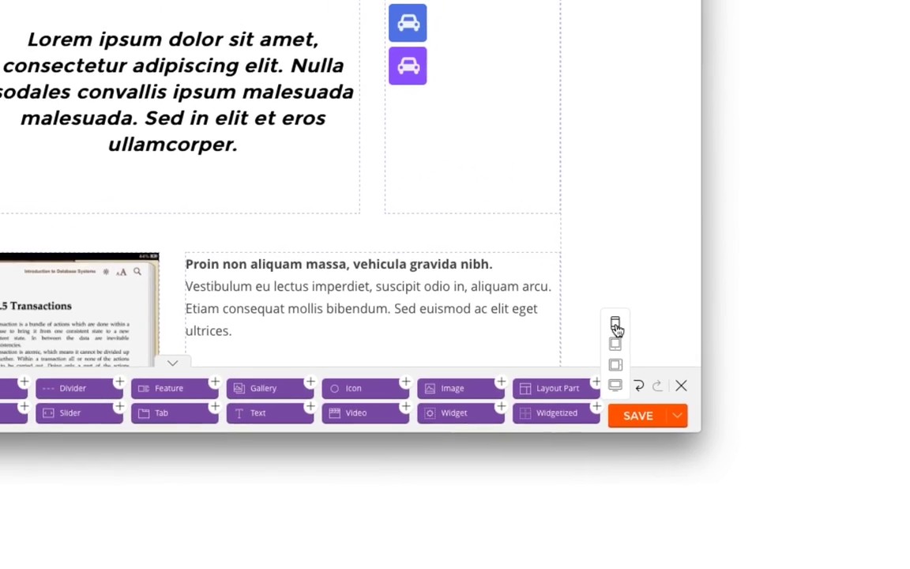
click(488, 246)
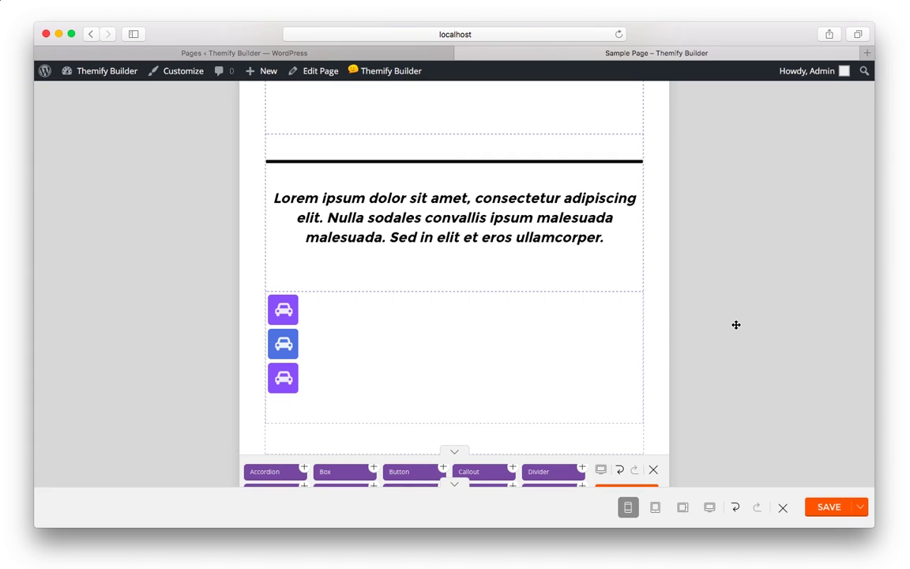
double_click(521, 210)
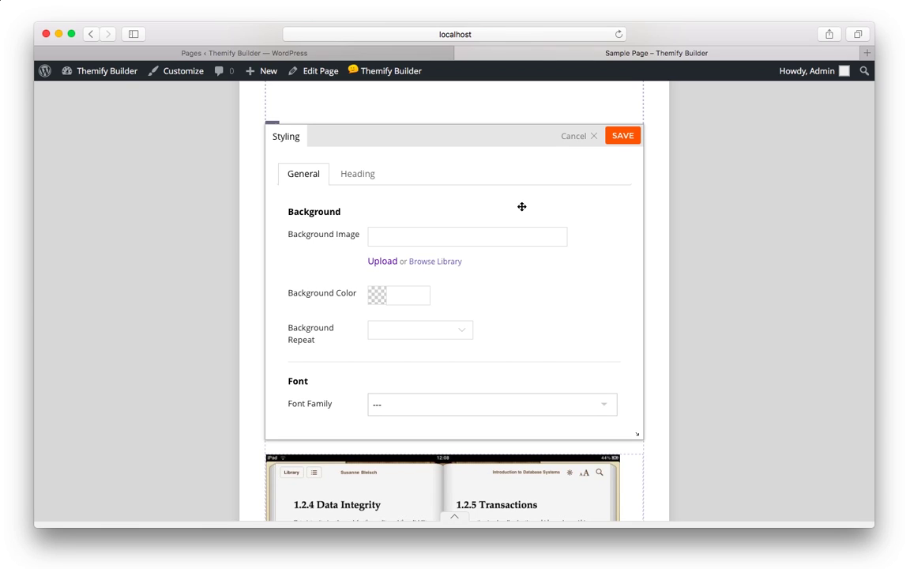
click(377, 295)
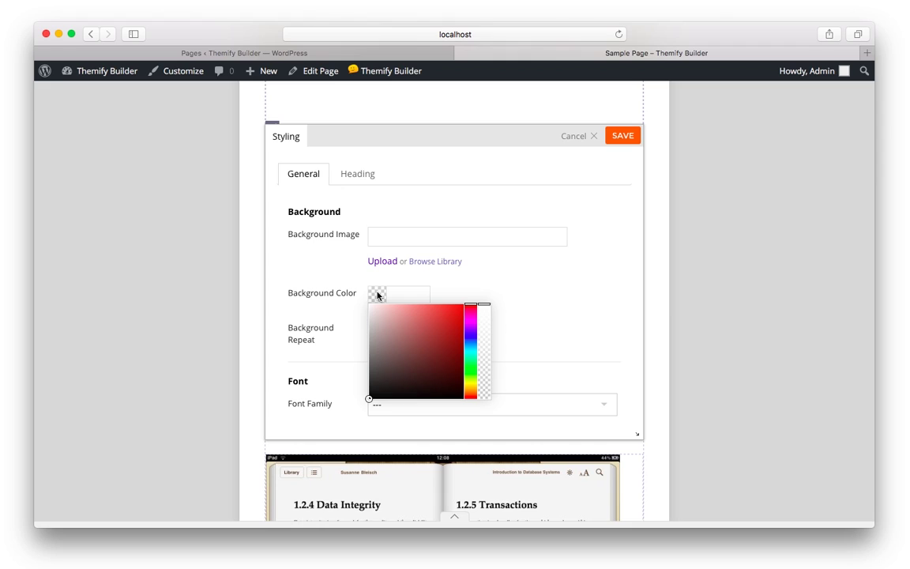
mouse_move(378, 314)
mouse_down()
mouse_move(366, 325)
mouse_move(369, 314)
mouse_up()
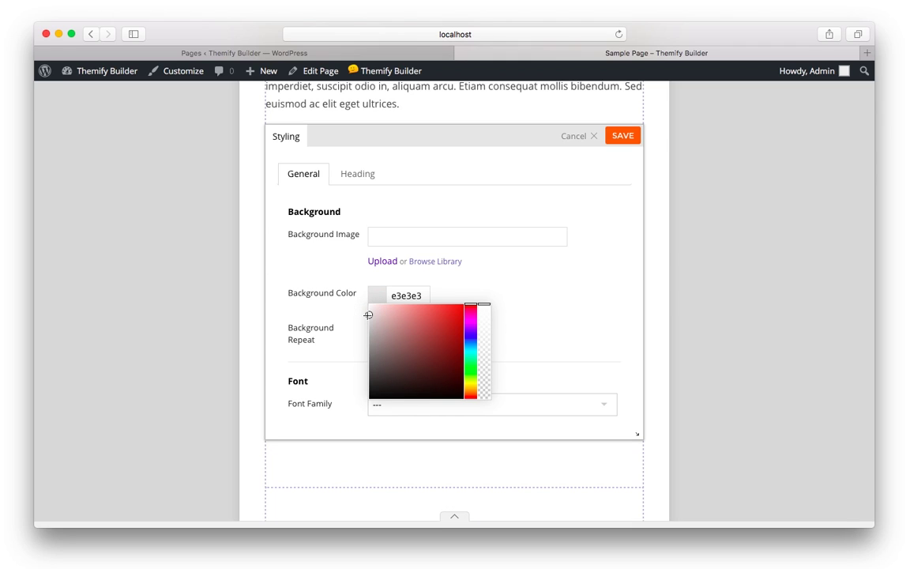
click(622, 143)
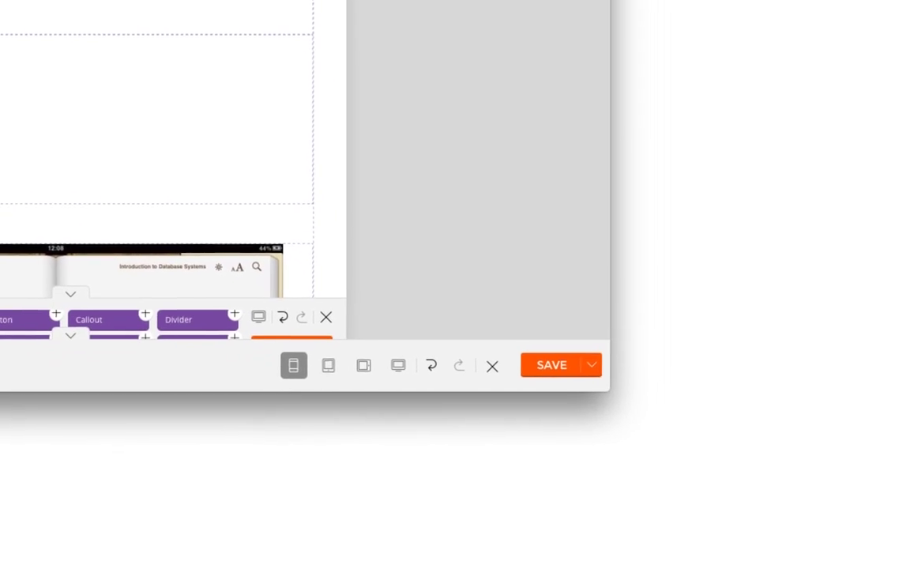
key(super+s)
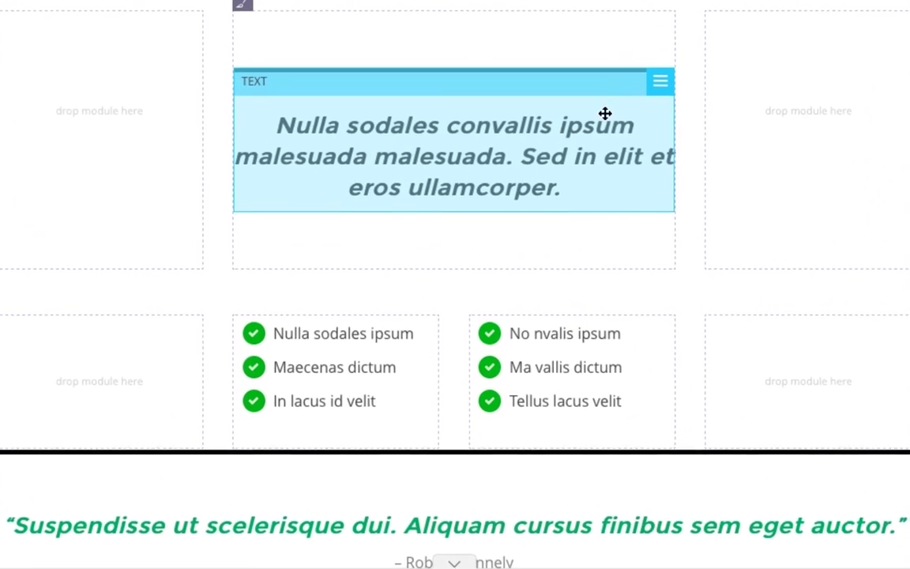
- Export the Nulla sodales text module and copy its JSON data
click(595, 147)
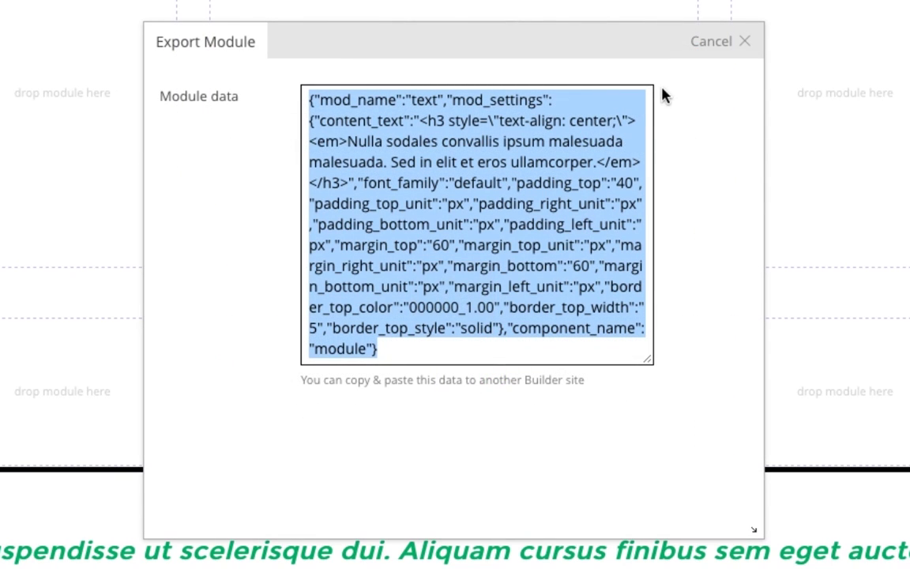
right_click(474, 168)
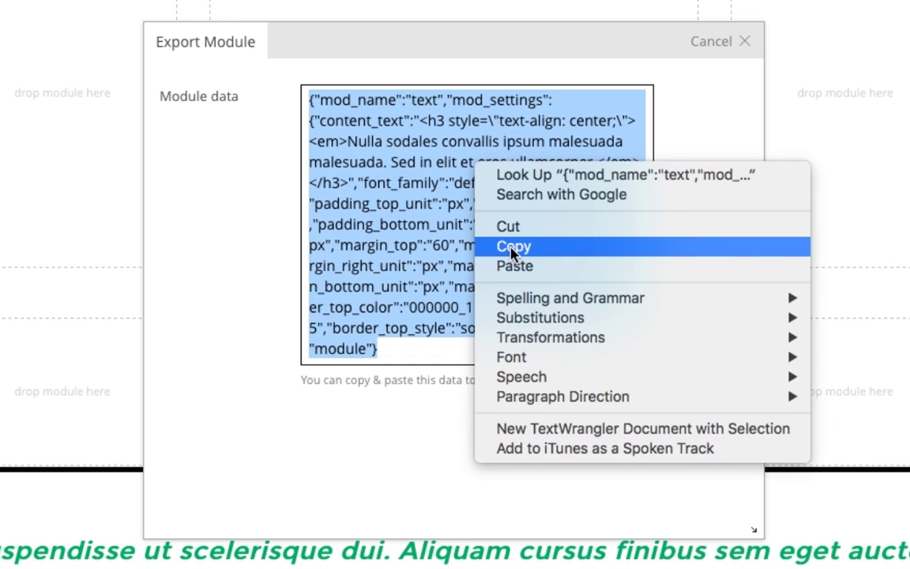
click(514, 246)
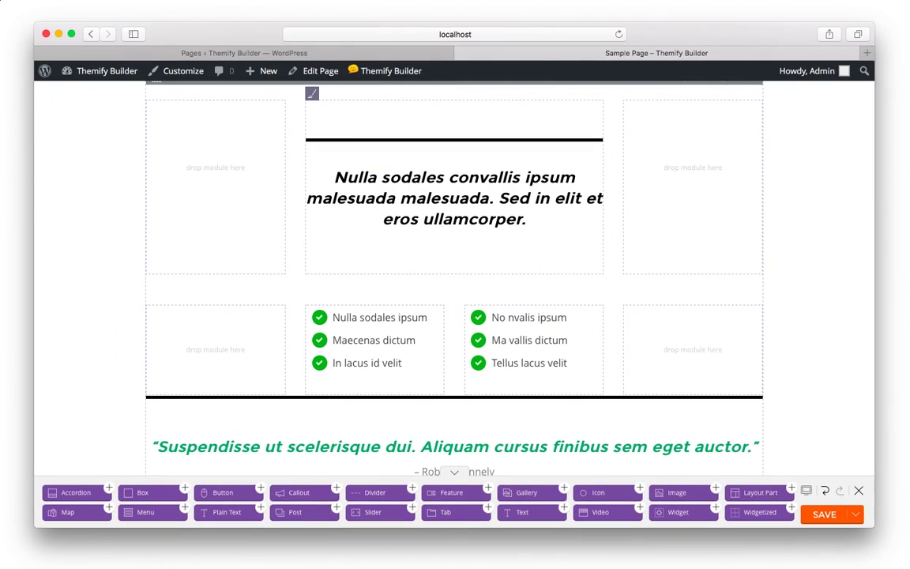
- Import the copied data into the Get this Layout Page Now module and save it
mouse_move(503, 308)
scroll(502, 308, down, 5)
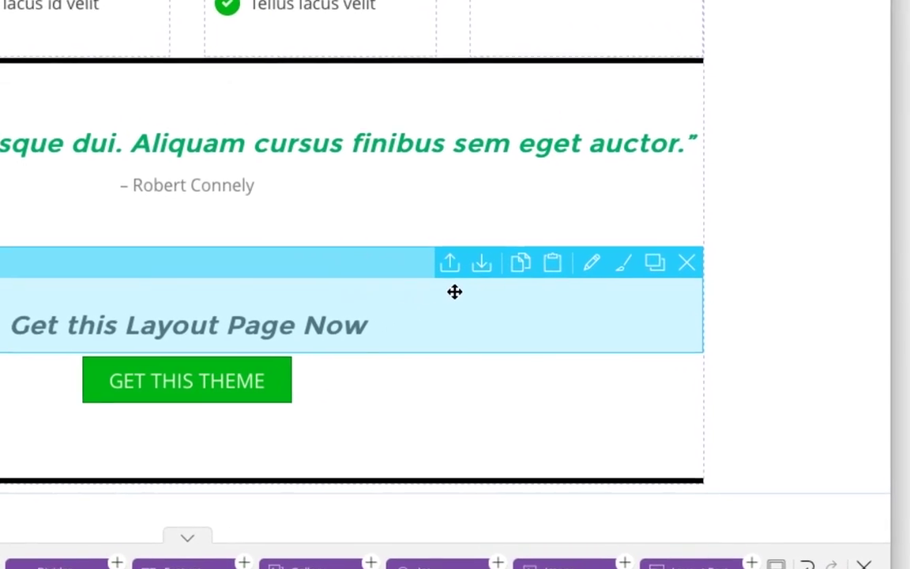
click(465, 263)
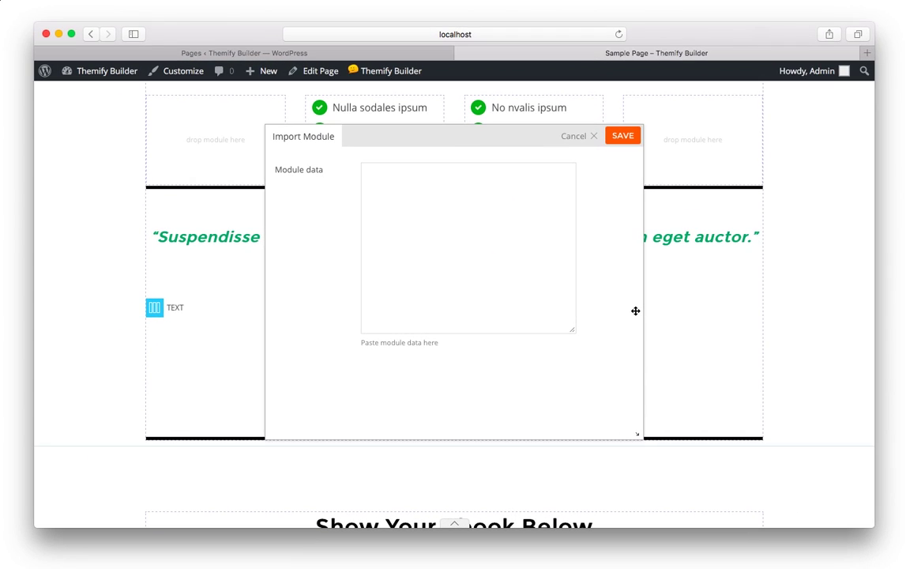
click(438, 195)
right_click(441, 197)
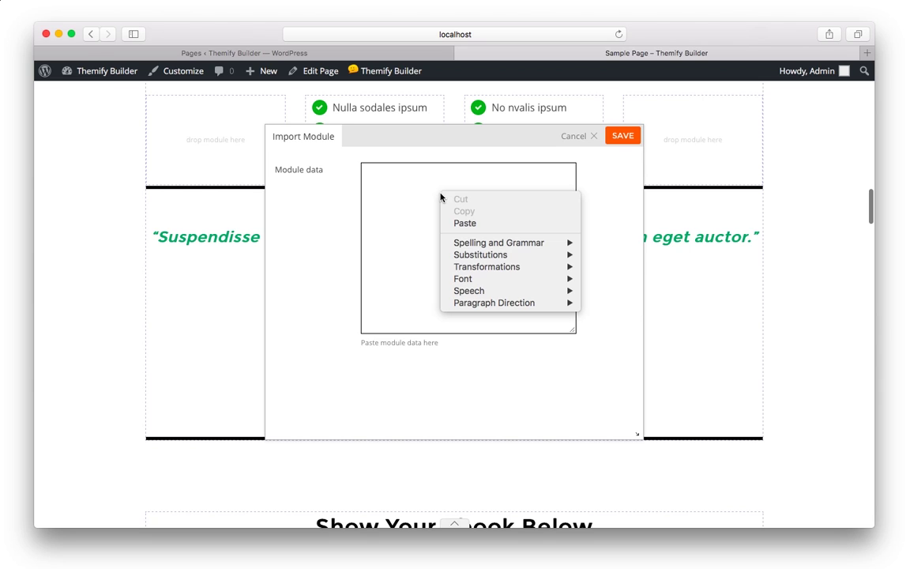
click(480, 225)
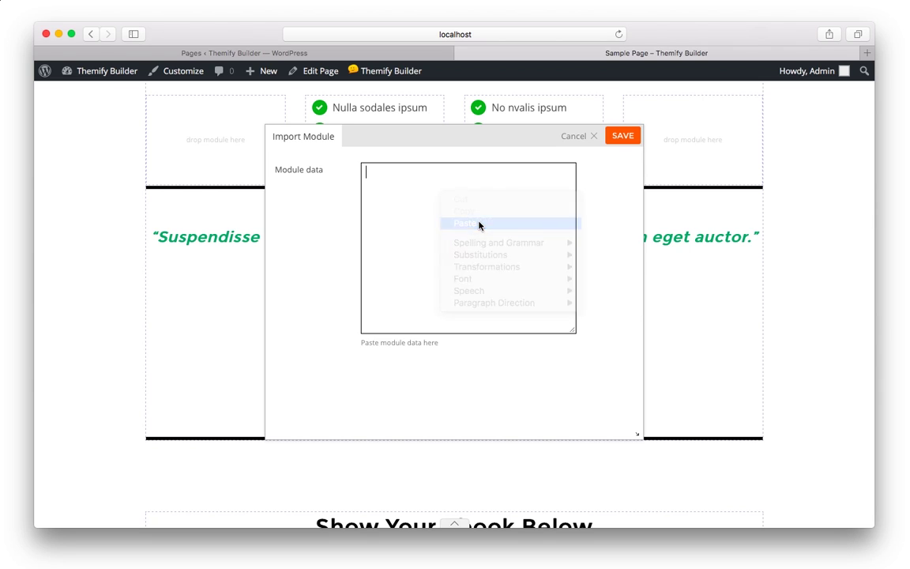
click(622, 136)
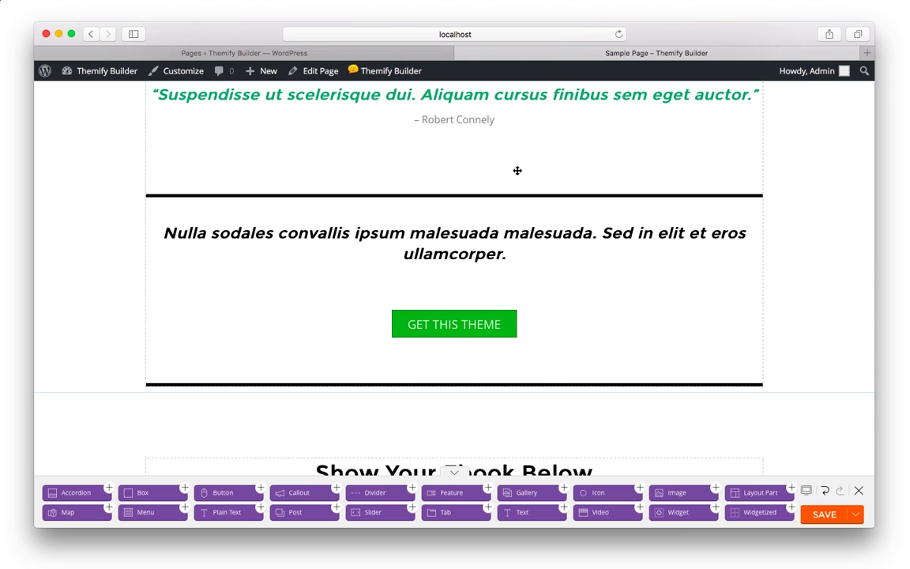
- Edit Sample Page from the Pages list and scroll down to its Themify Builder panel
click(263, 53)
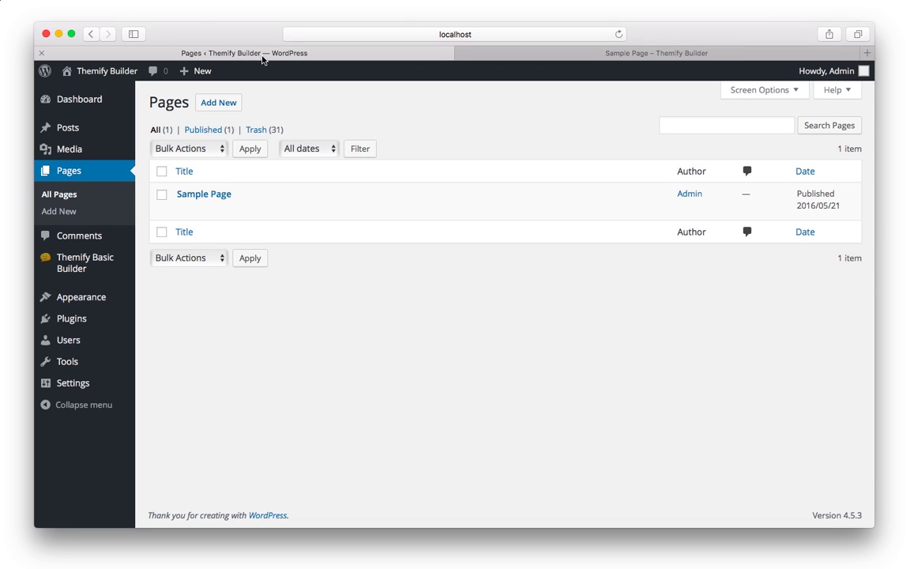
click(211, 196)
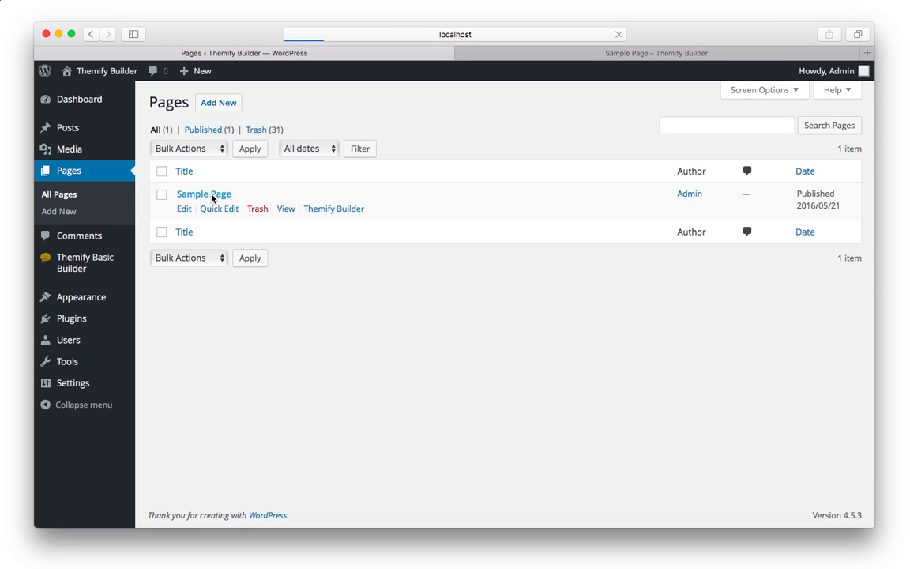
scroll(251, 165, down, 3)
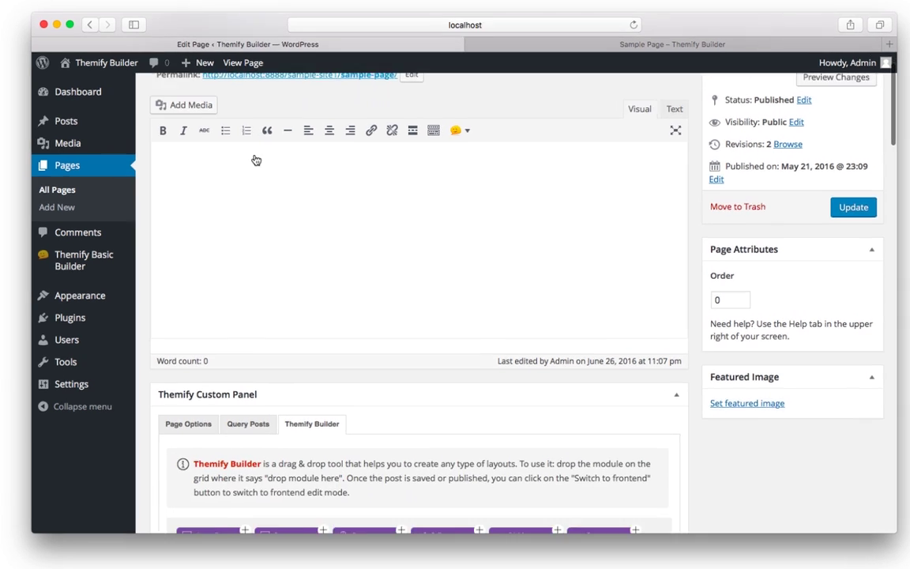
scroll(416, 105, down, 1)
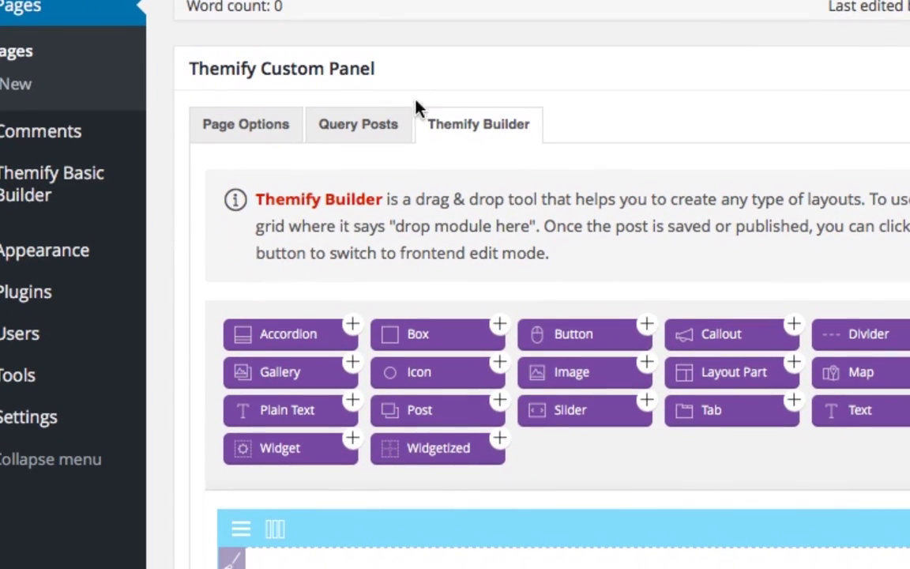
scroll(331, 236, down, 5)
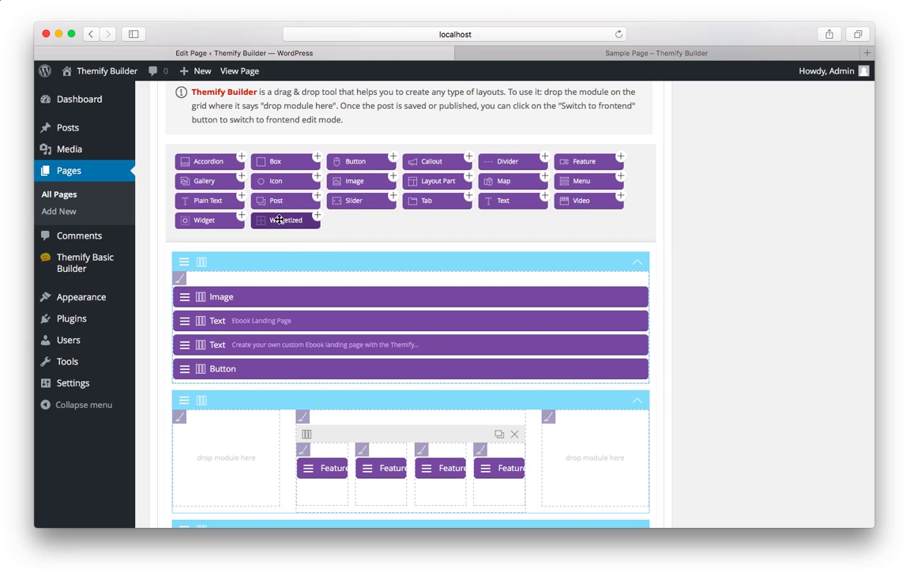
- Add an Icon module under the Image with a large, green, rounded automobile icon
drag(279, 193, 239, 332)
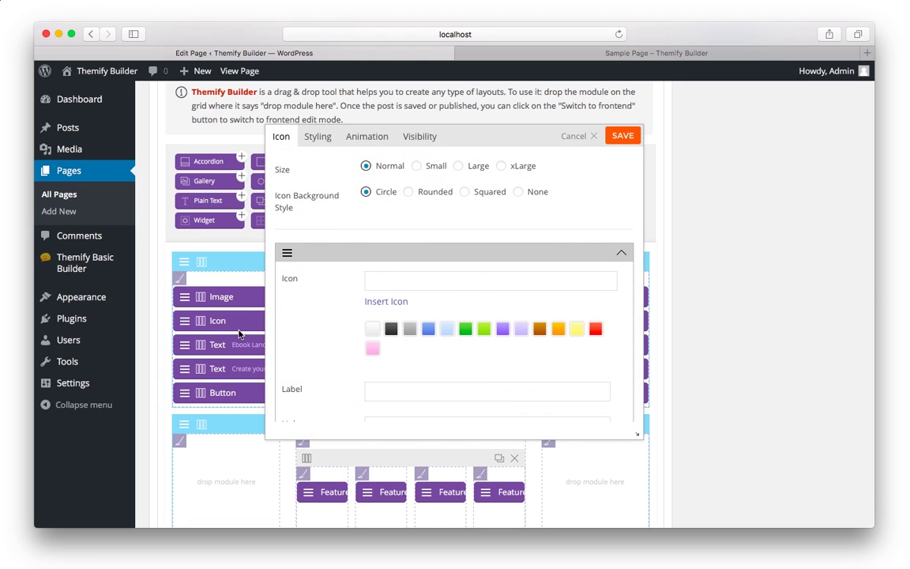
click(459, 166)
click(383, 300)
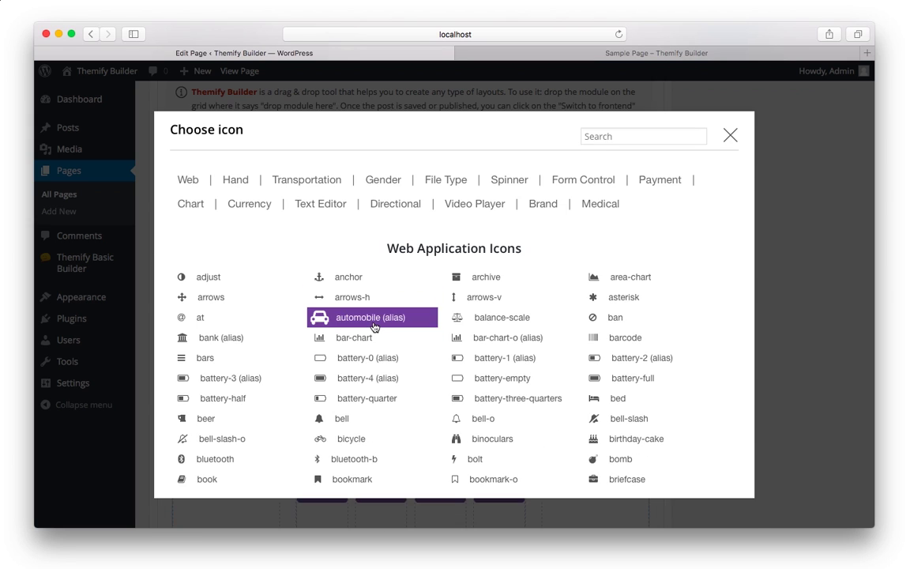
click(372, 317)
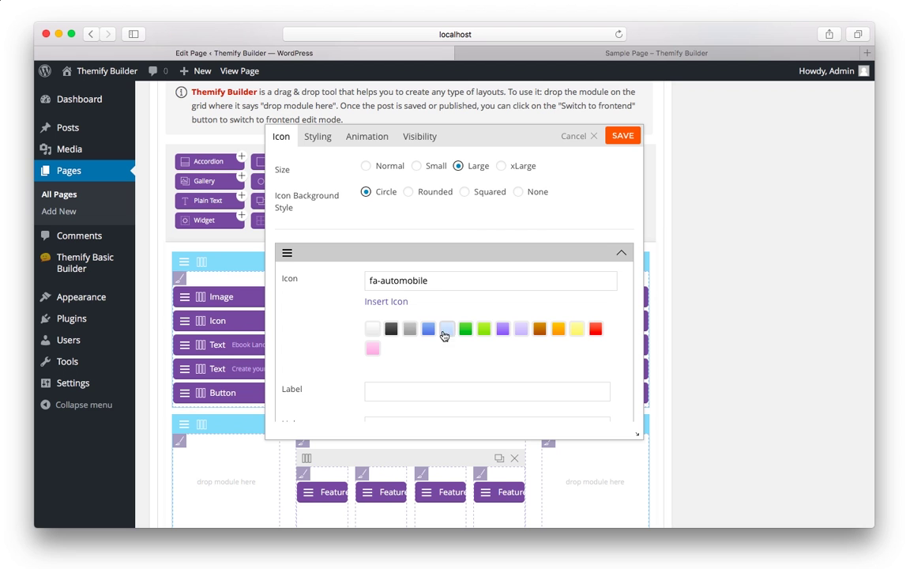
click(465, 328)
click(408, 192)
click(622, 137)
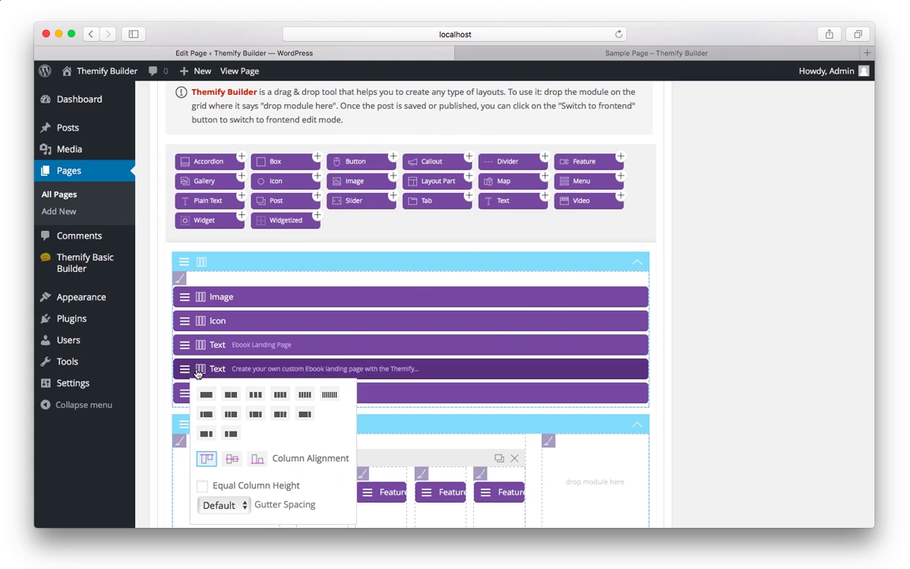
- Move the Ebook description text above the Icon and the first Feature into the third column
mouse_move(184, 369)
drag(193, 350, 194, 311)
scroll(376, 355, down, 5)
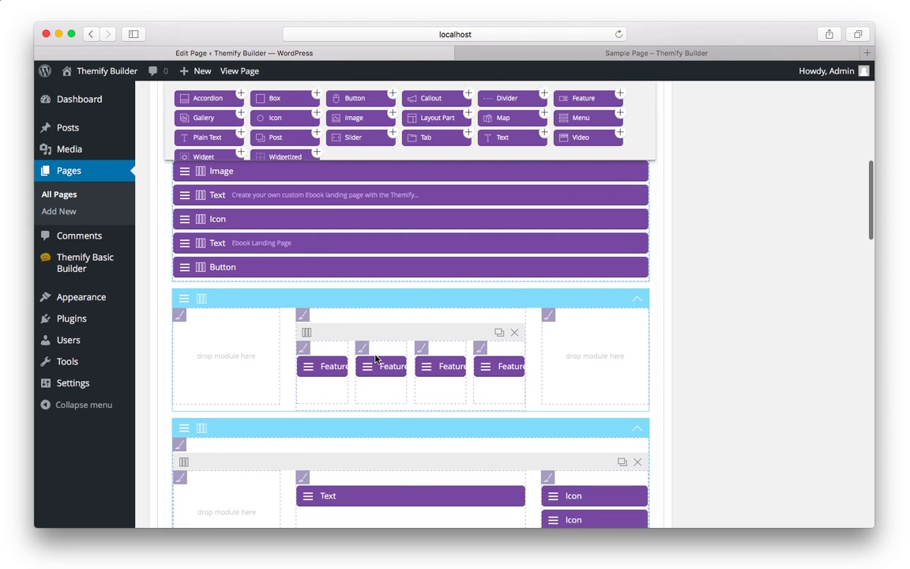
drag(320, 362, 447, 382)
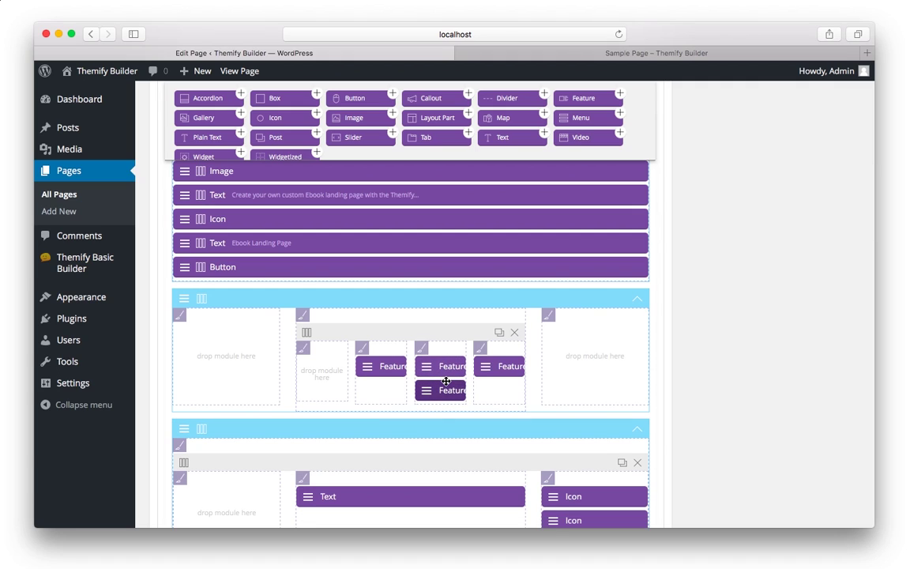
scroll(447, 382, up, 10)
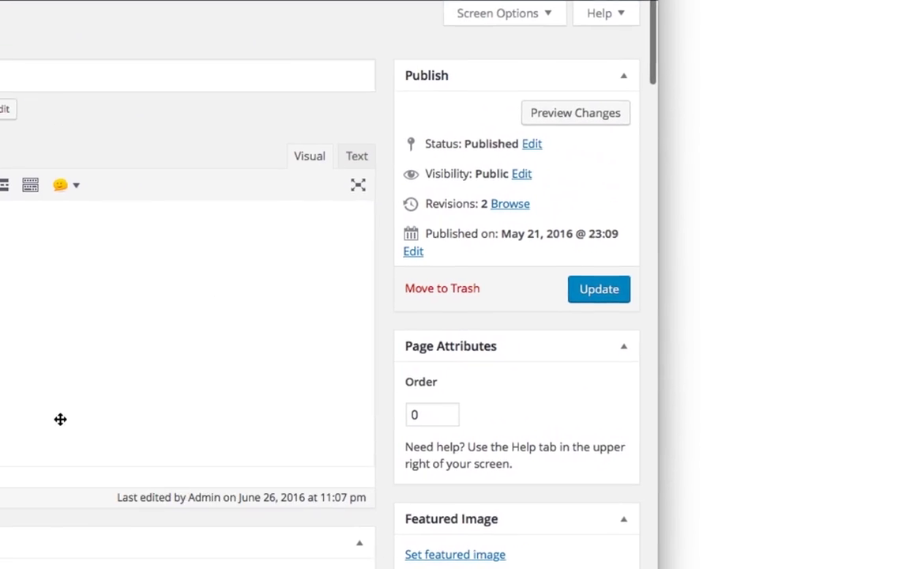